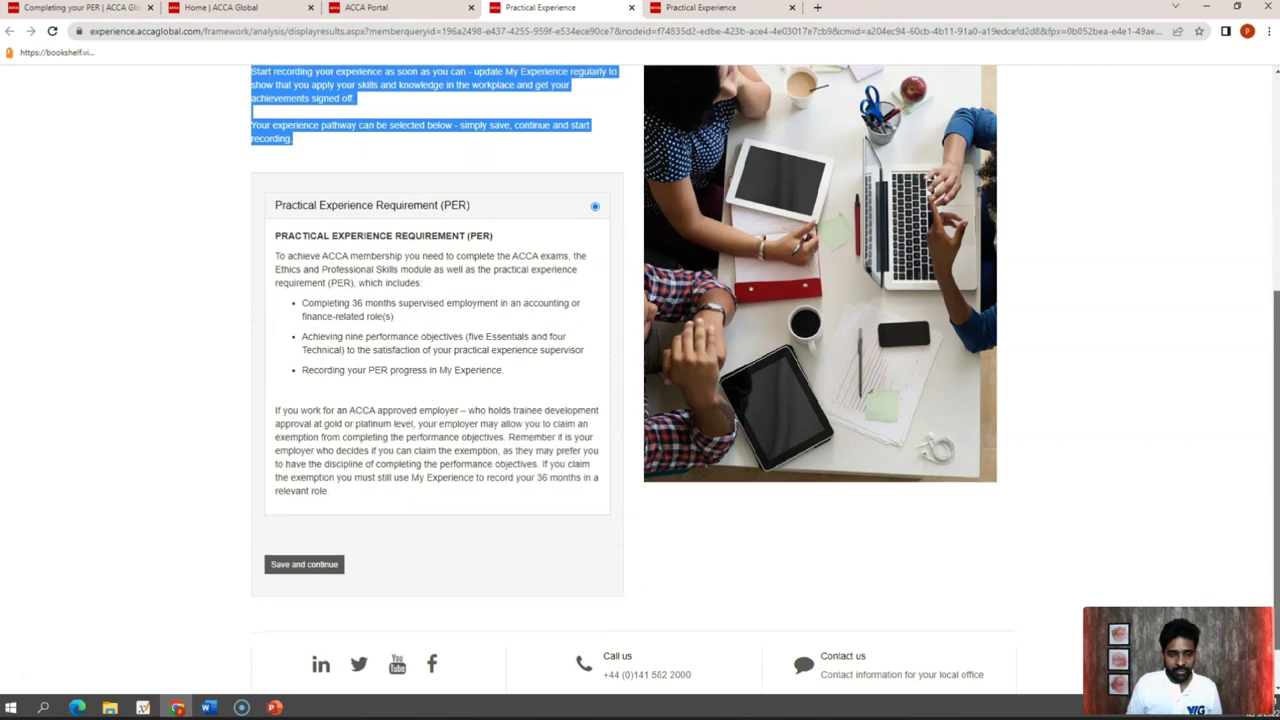
Step: Review the three PER requirements, including 36 months' employment, and save the PER pathway
click(420, 388)
drag(278, 268, 410, 348)
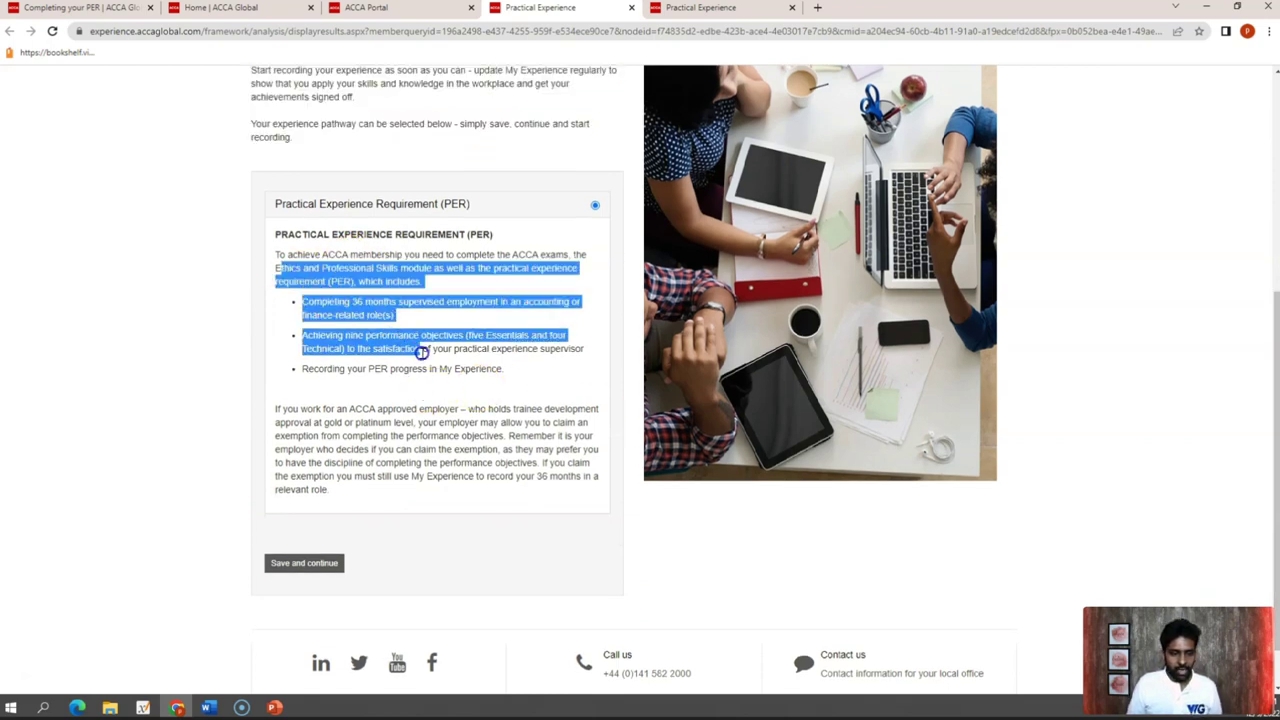
click(422, 352)
drag(303, 301, 440, 336)
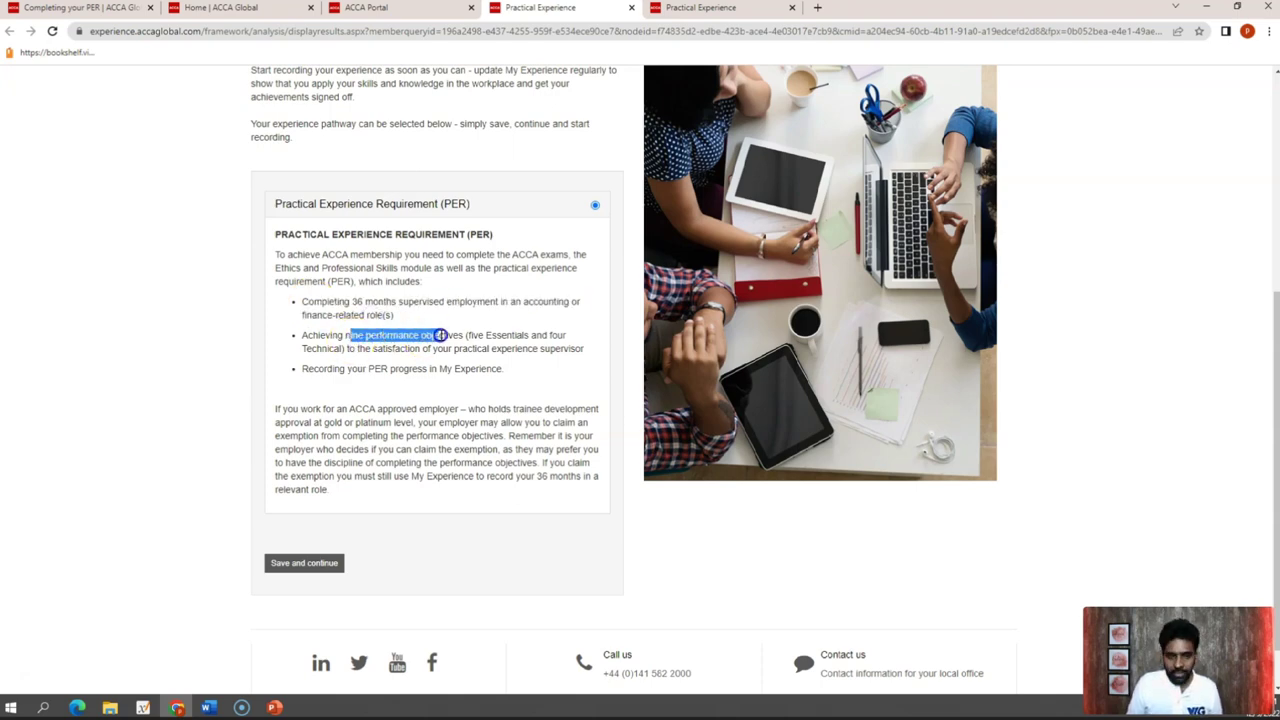
double_click(506, 335)
click(411, 352)
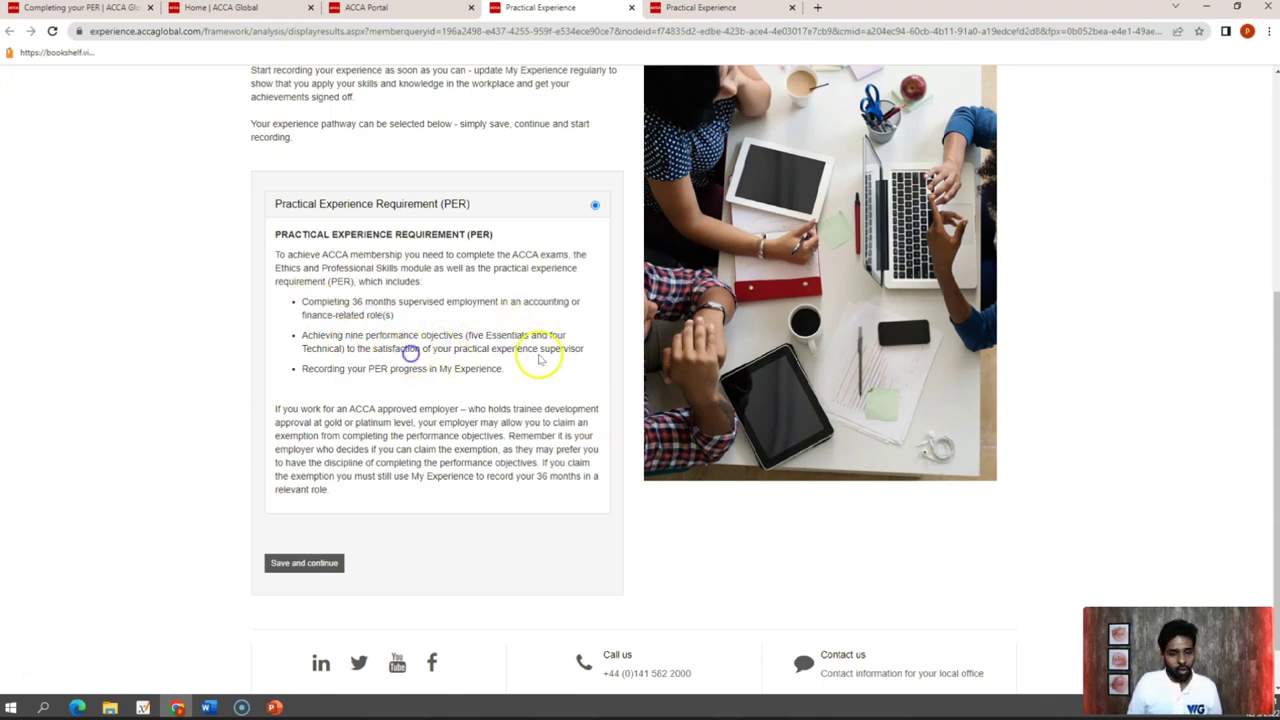
drag(507, 369, 325, 268)
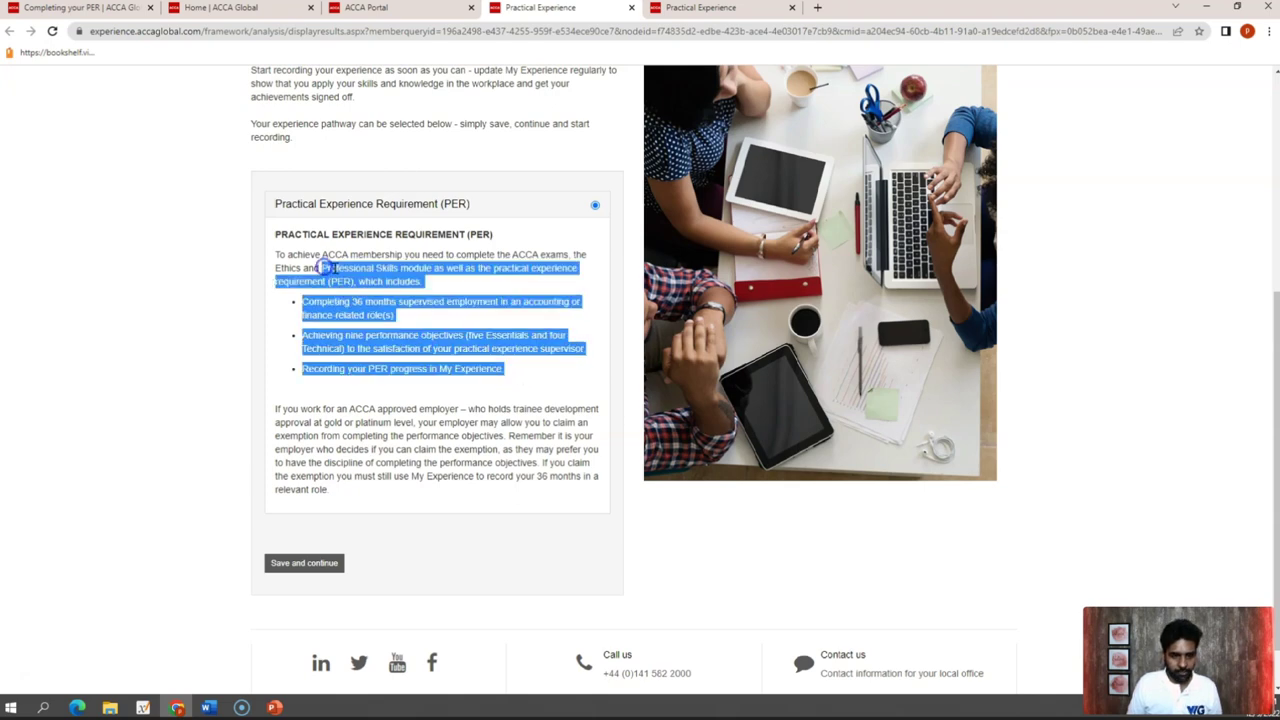
click(350, 279)
click(325, 562)
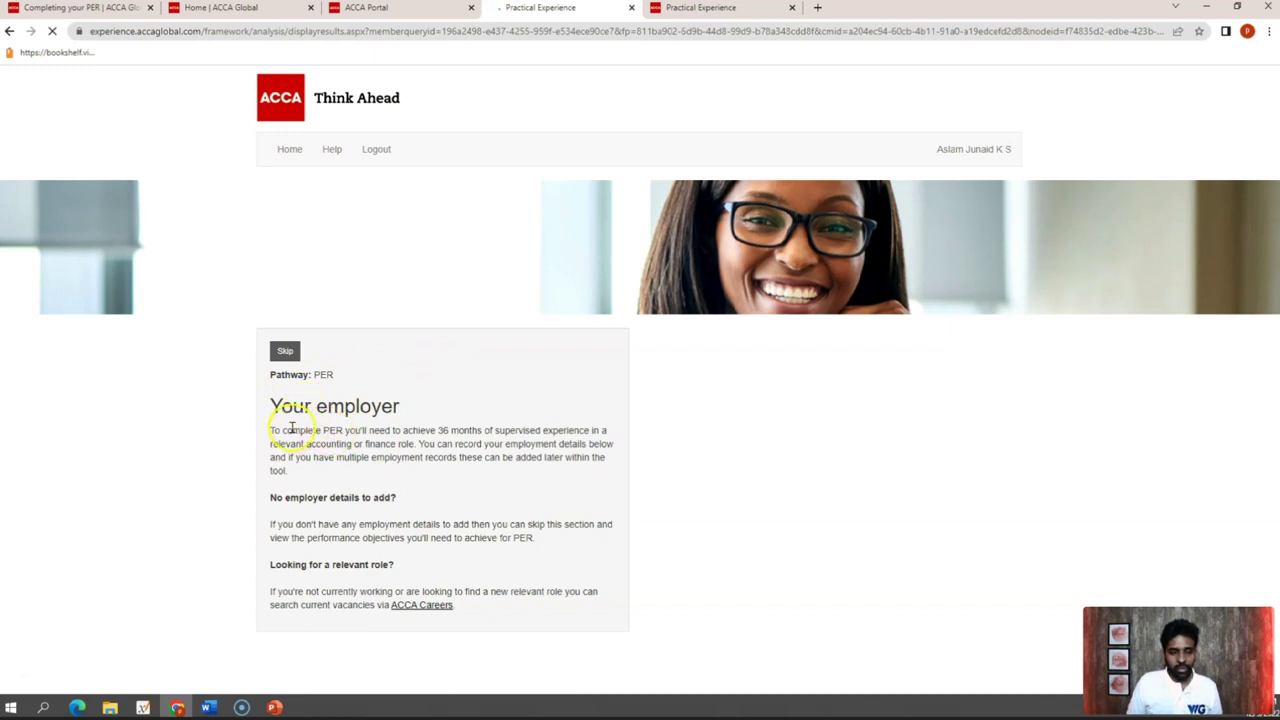
Step: Enter WeGyde App as employer name with its address line, town, state and postcode
drag(300, 432, 489, 465)
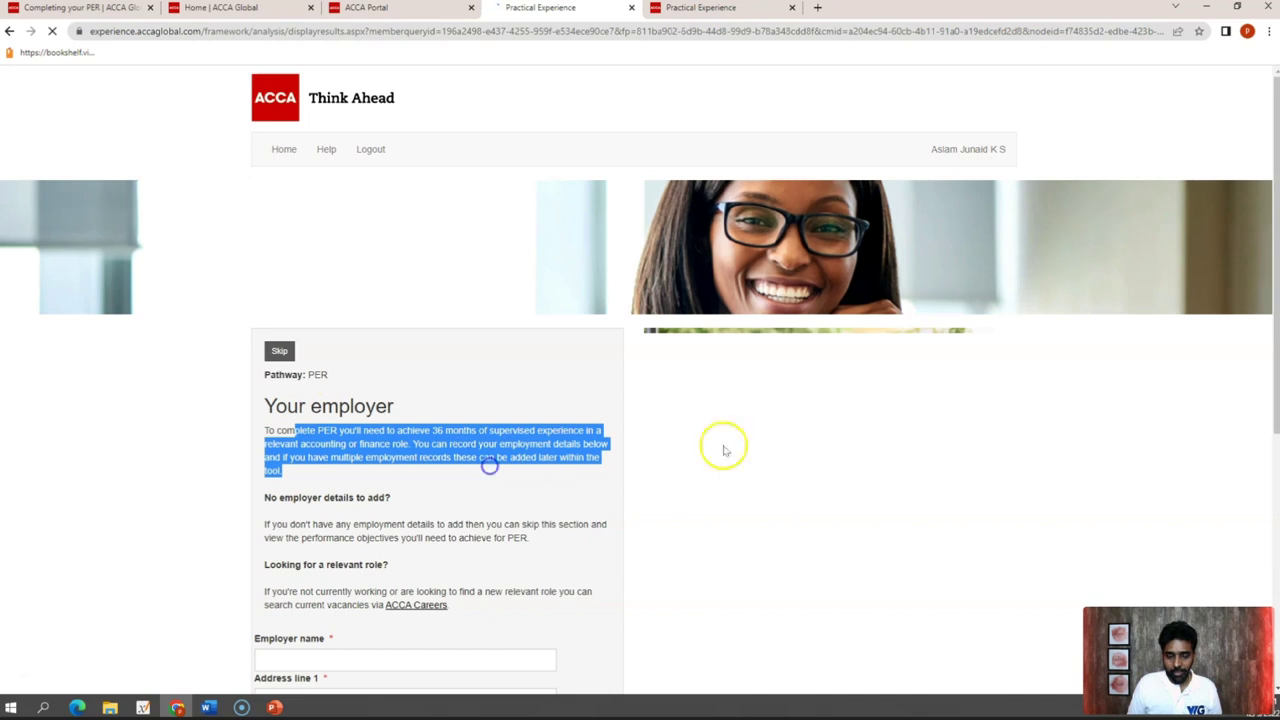
drag(1266, 277, 1268, 438)
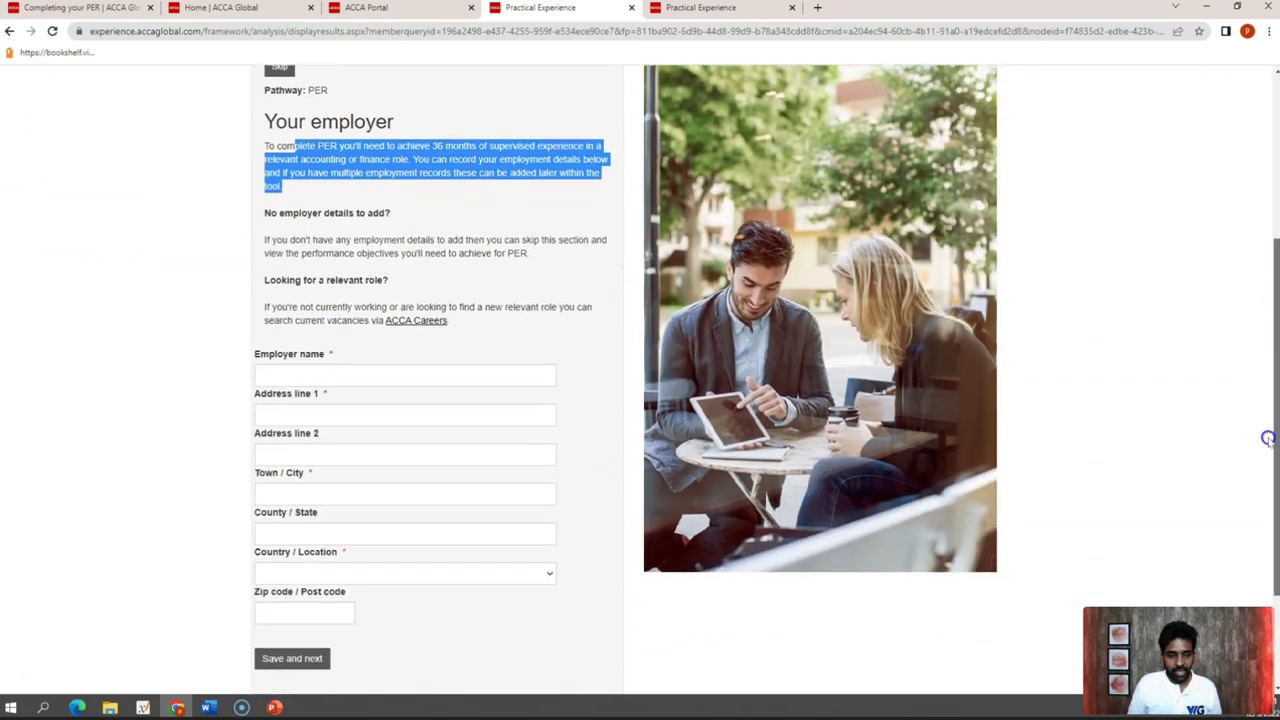
click(297, 374)
click(309, 412)
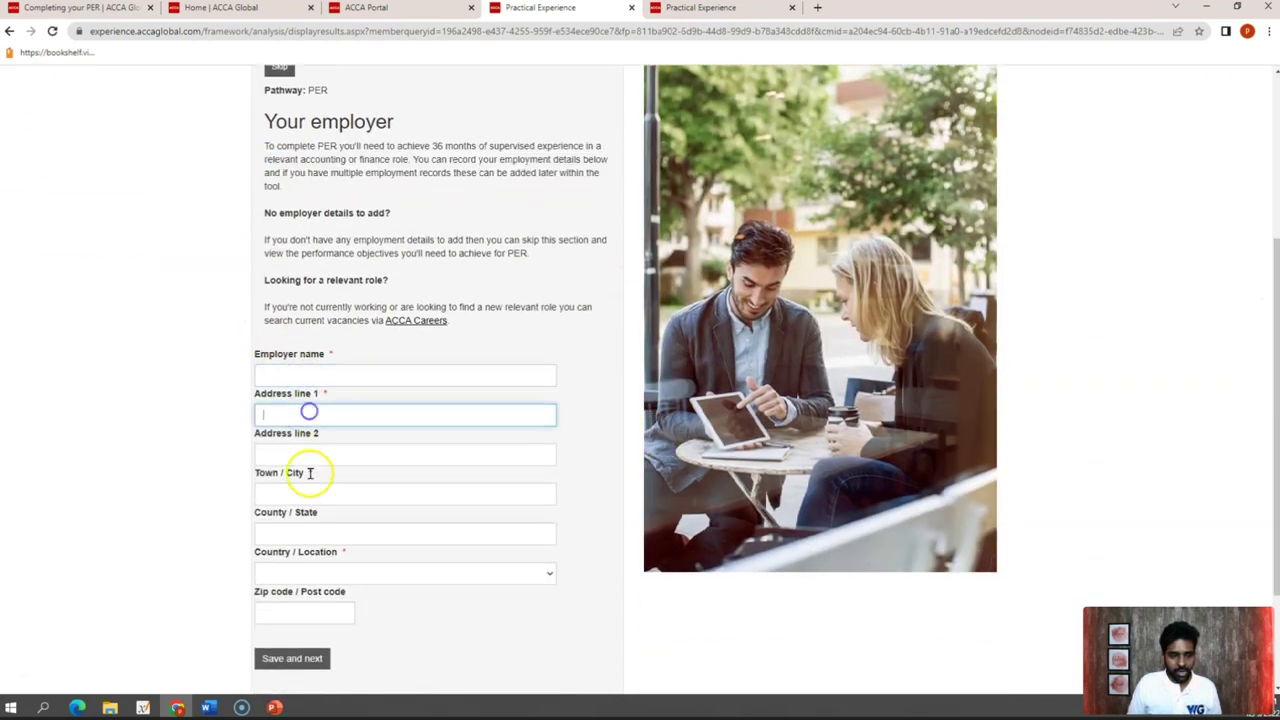
click(289, 610)
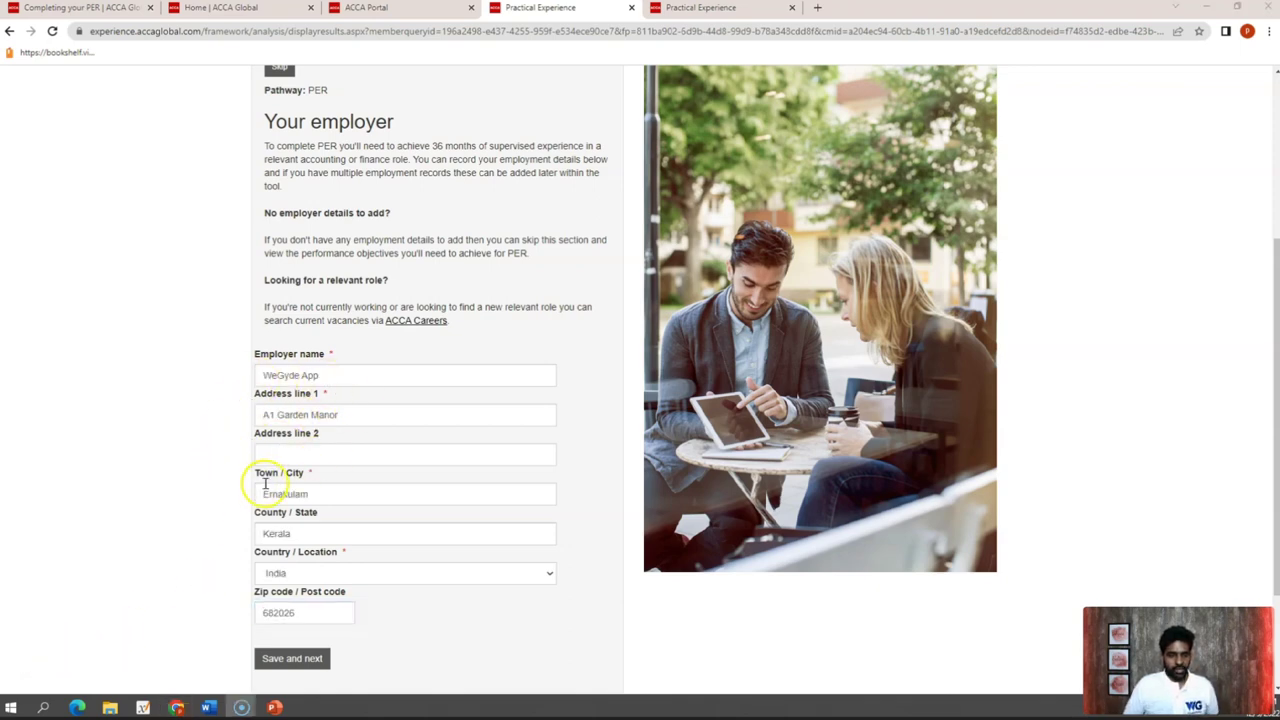
drag(320, 375, 249, 371)
drag(323, 418, 249, 411)
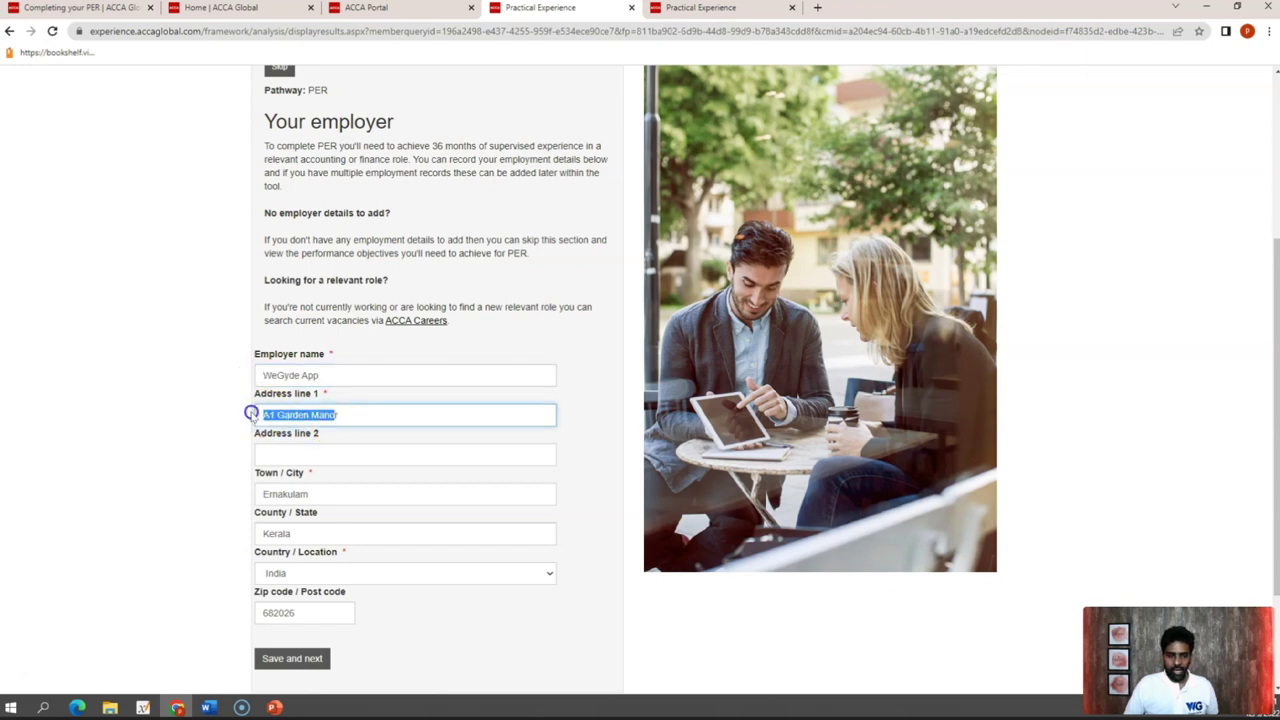
drag(325, 501, 166, 517)
drag(292, 533, 238, 543)
Step: Set the country to India, save the employer details and decline Chrome's address-saving offer
click(270, 573)
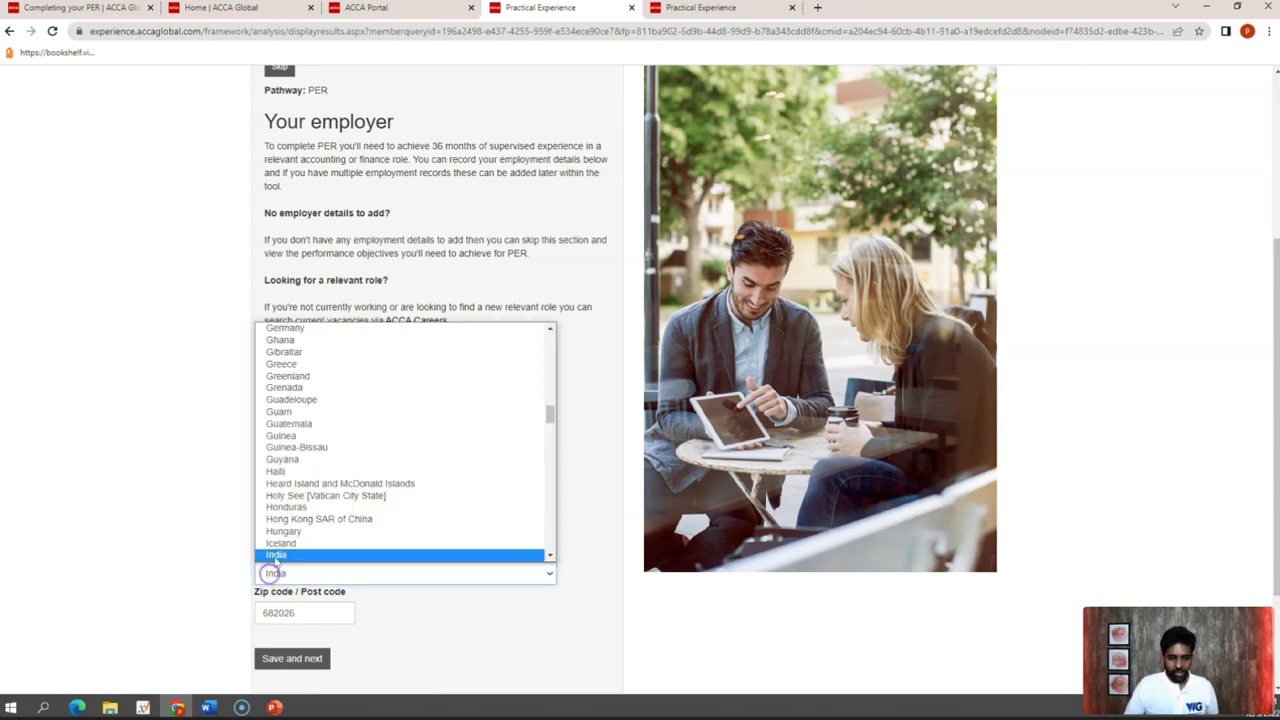
click(275, 556)
click(281, 568)
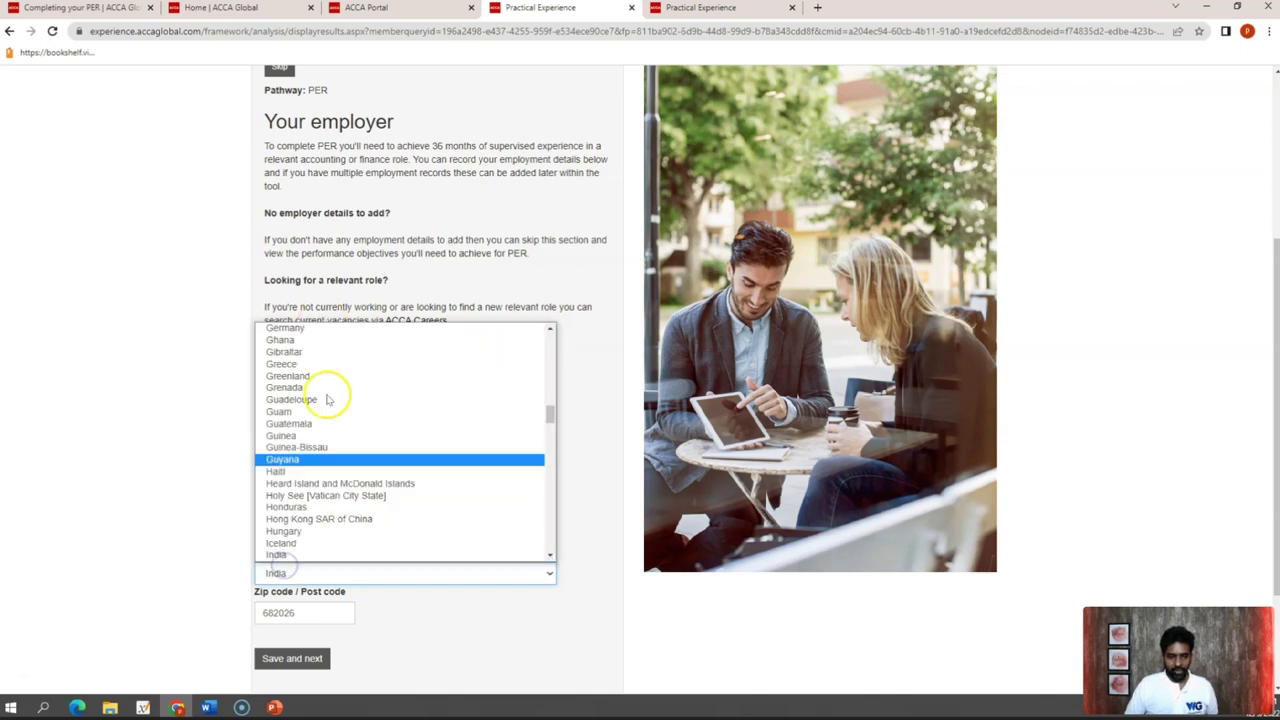
click(337, 556)
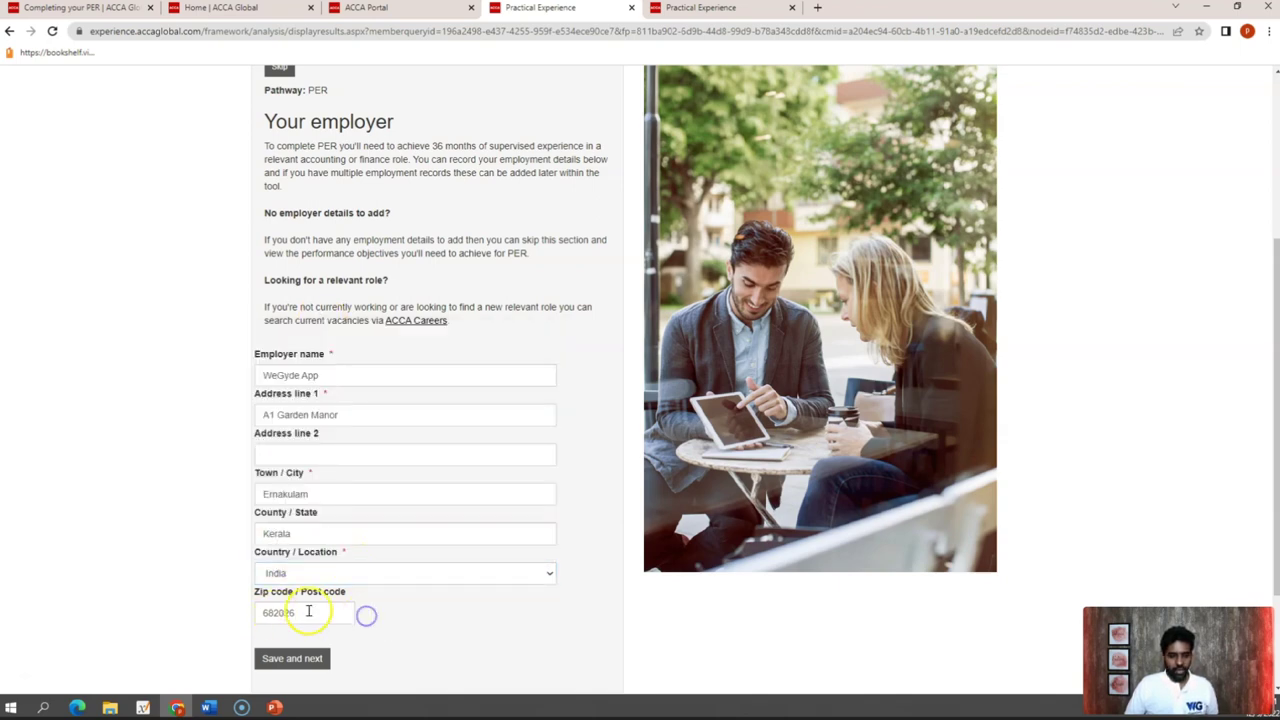
click(268, 660)
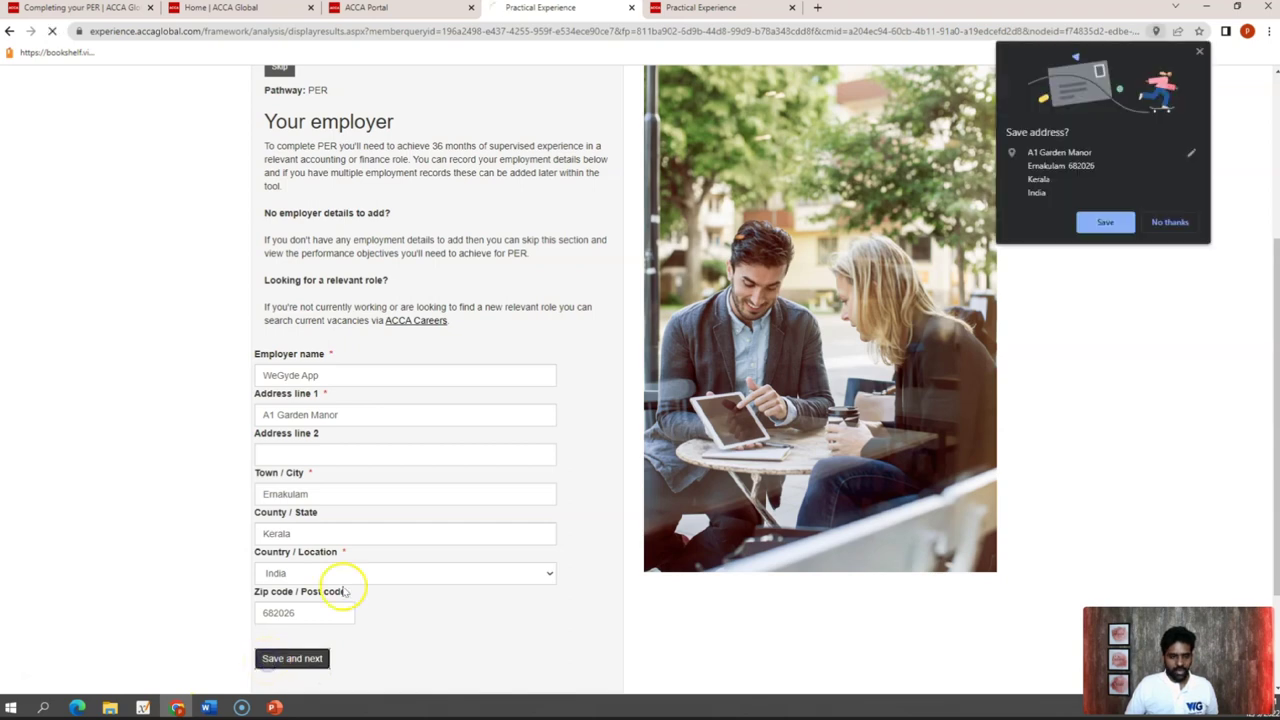
click(1166, 223)
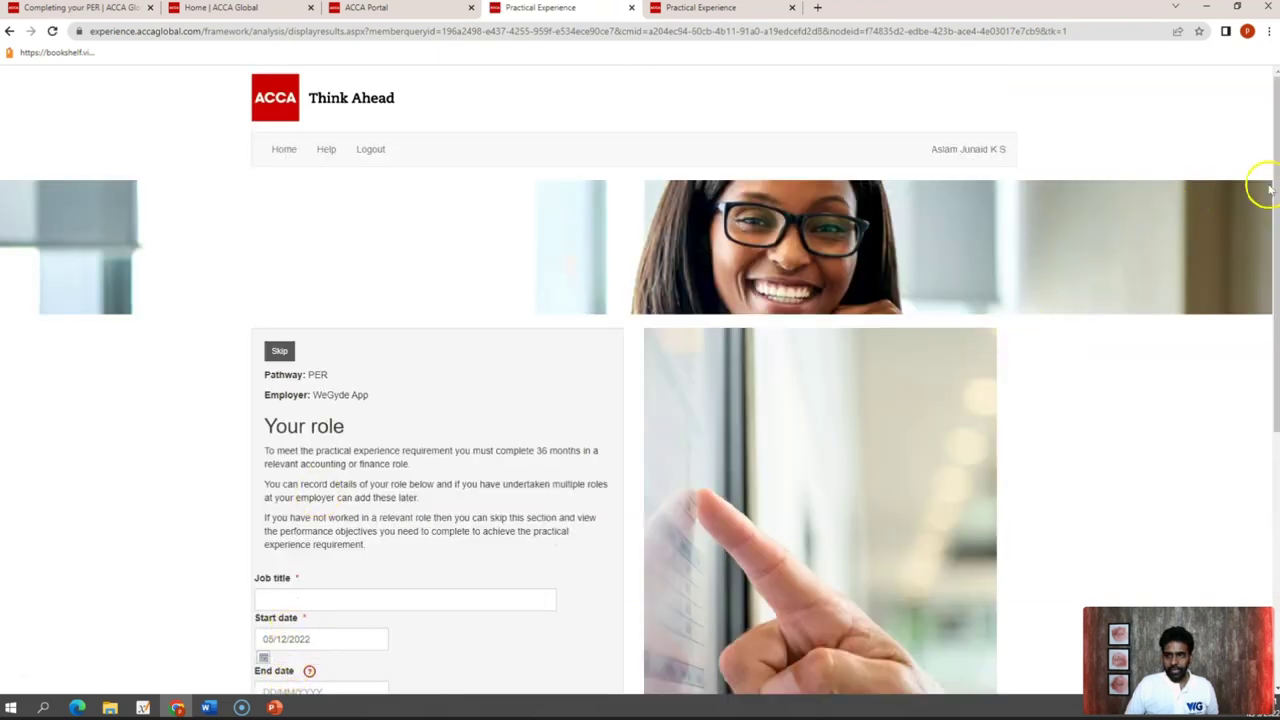
Step: Enter the CFO job title and a 05/12/2022 start date, checking the end date help note
drag(1268, 188, 1272, 314)
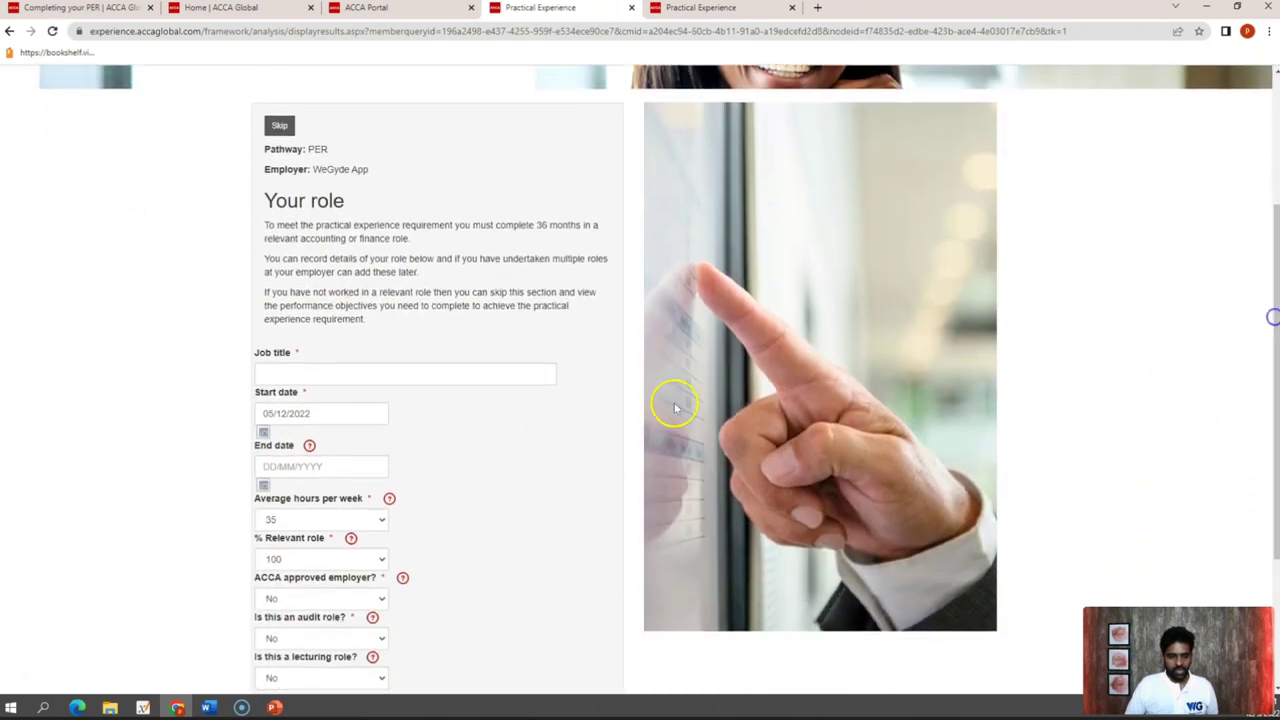
click(305, 371)
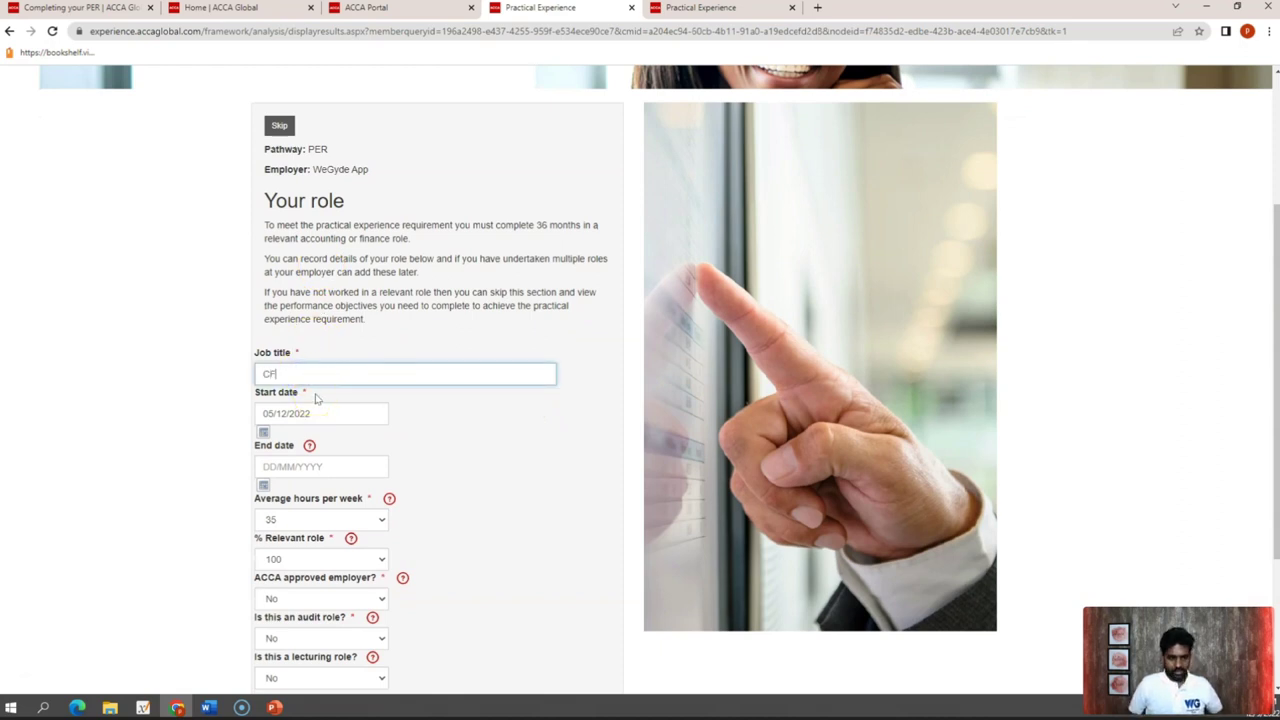
click(323, 410)
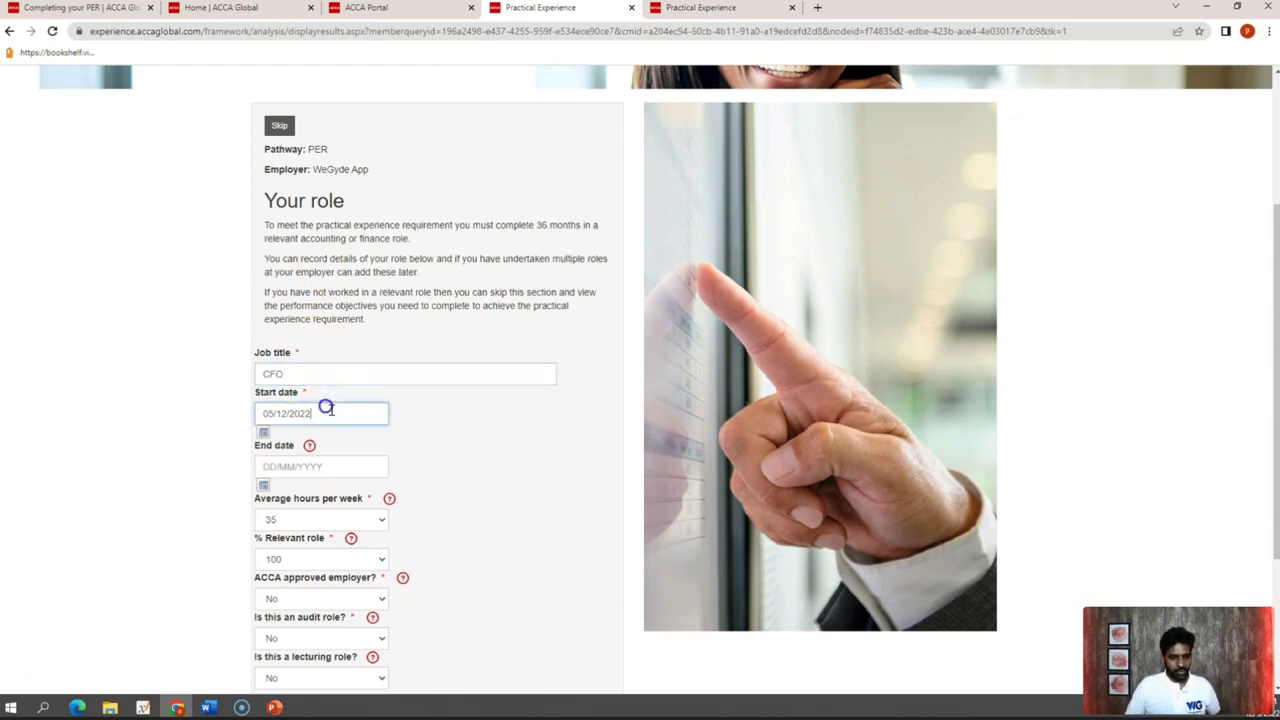
scroll(1265, 258, down, 2)
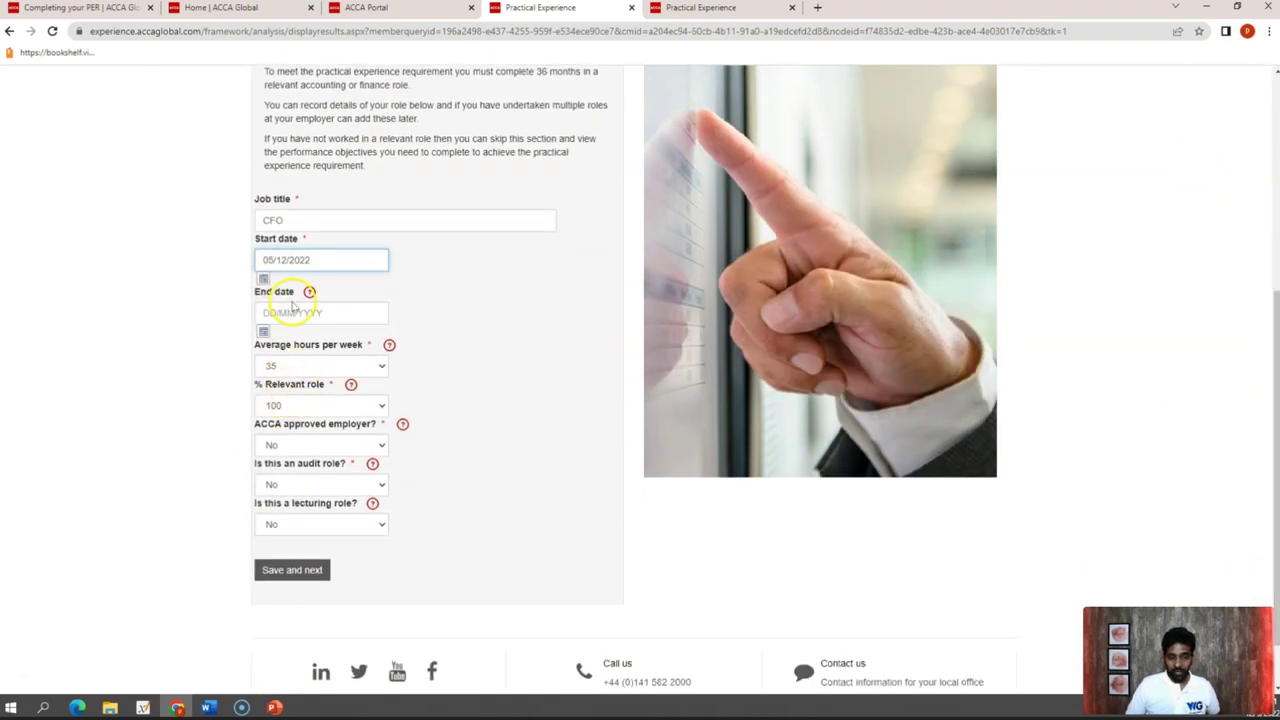
click(264, 279)
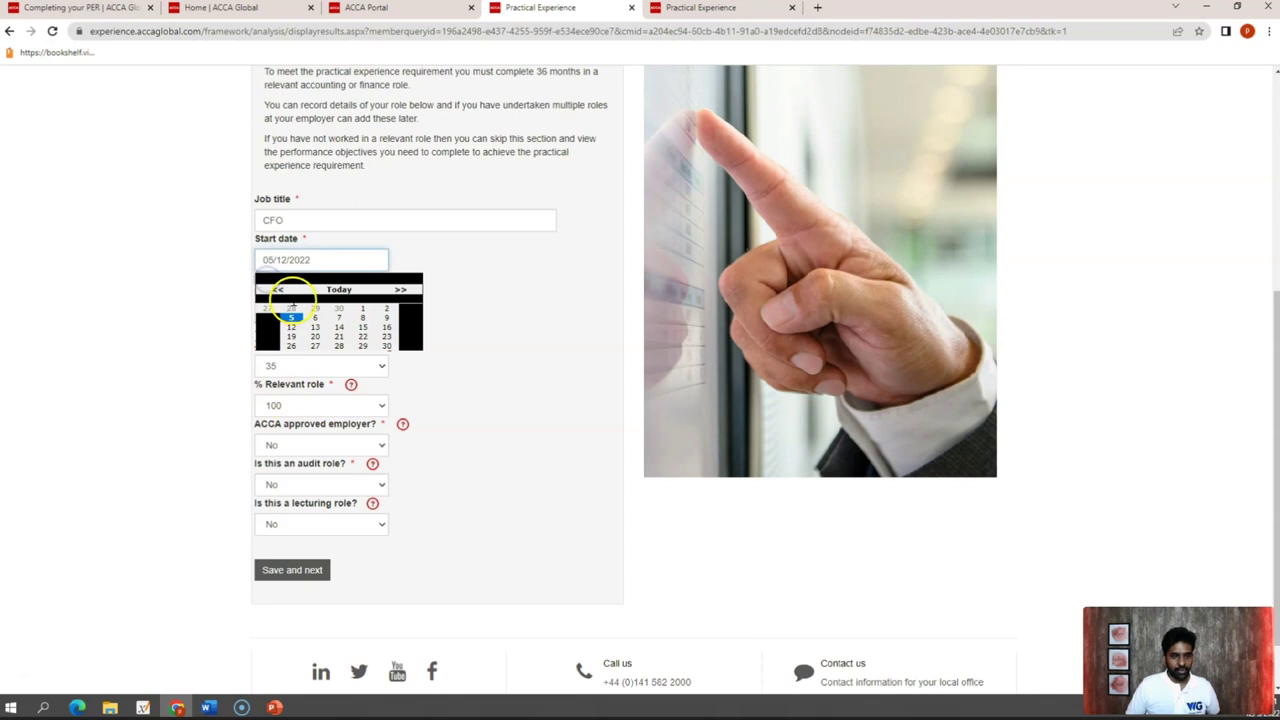
click(274, 291)
click(289, 318)
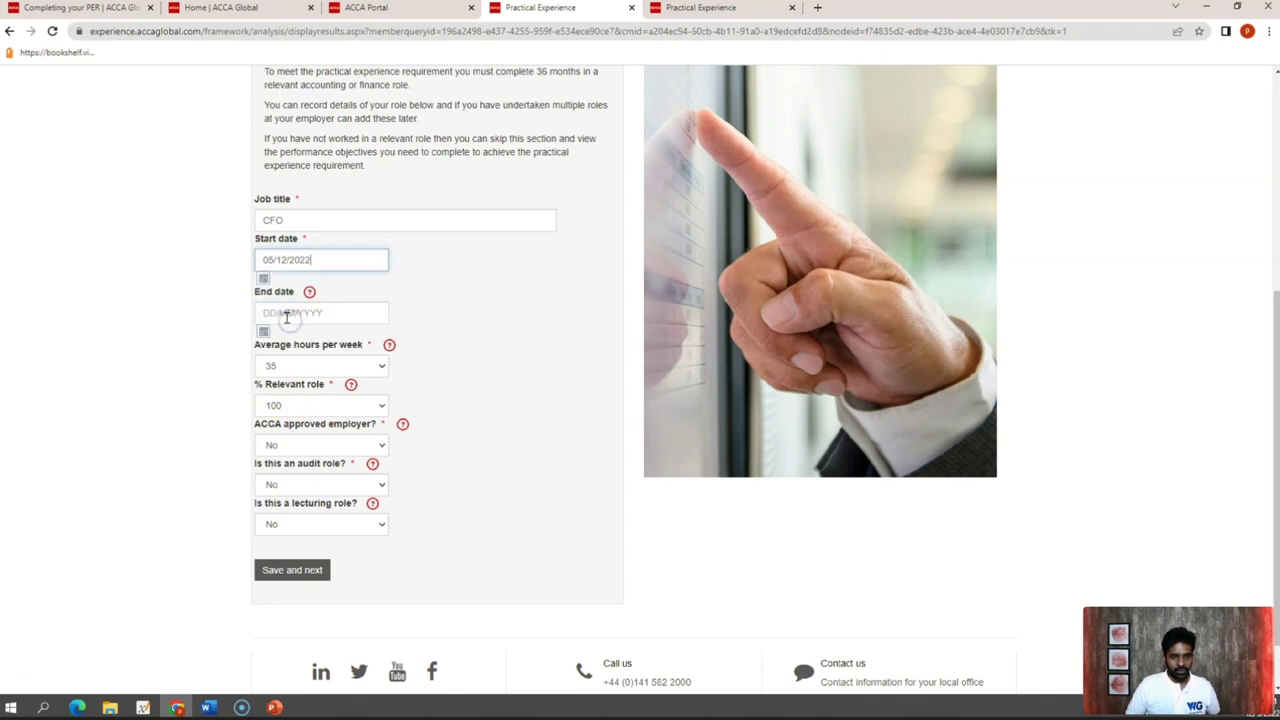
click(284, 313)
click(310, 292)
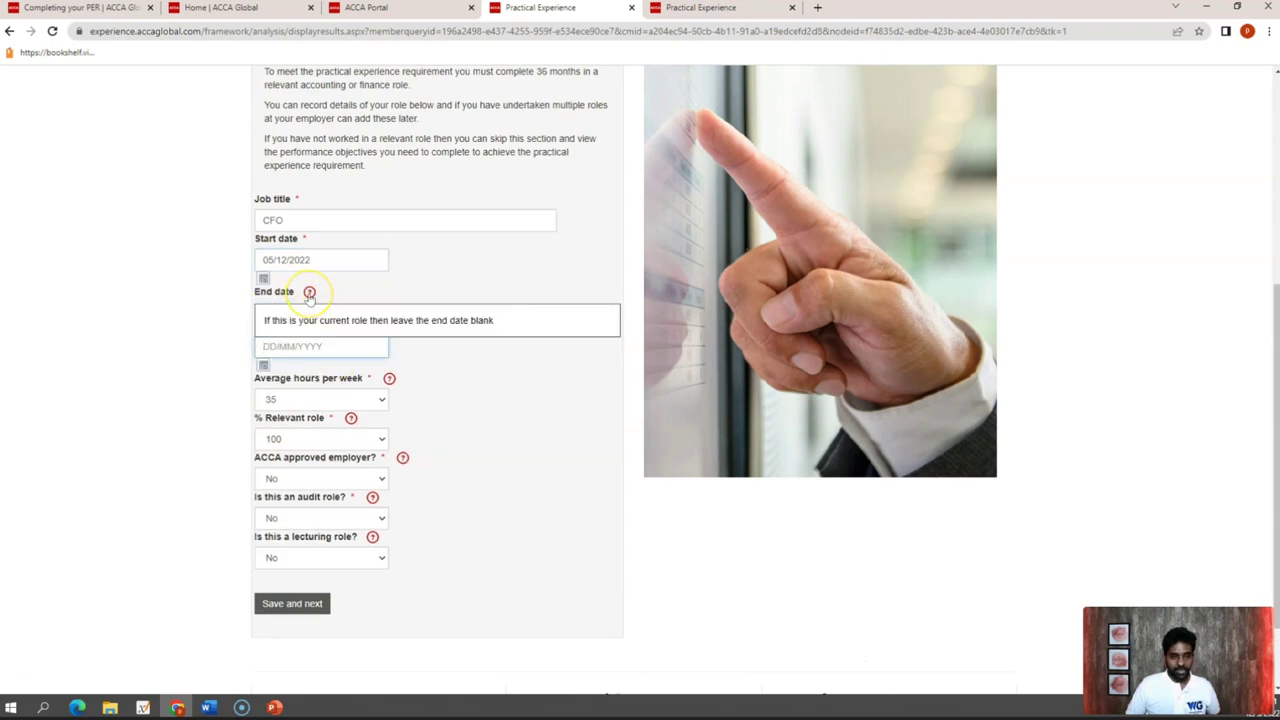
click(309, 293)
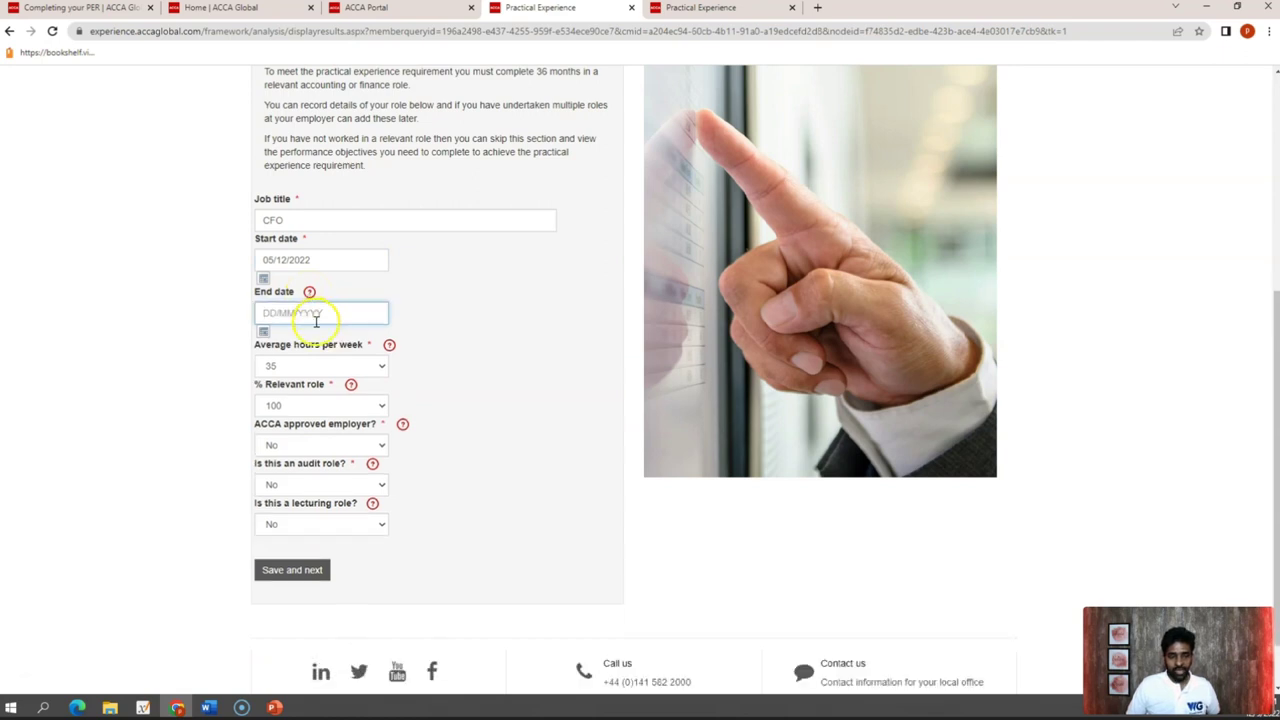
click(309, 293)
click(309, 293)
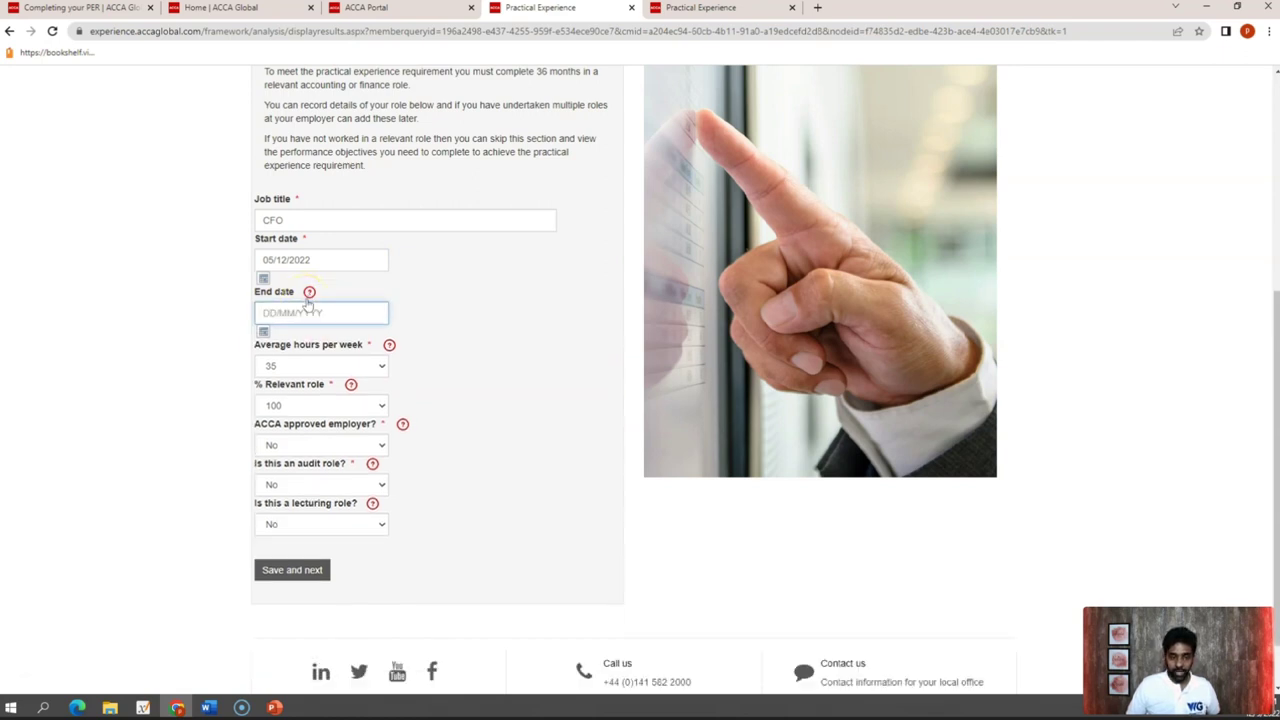
Step: Keep average weekly hours at 35 and the relevant-role percentage at 100%
click(326, 368)
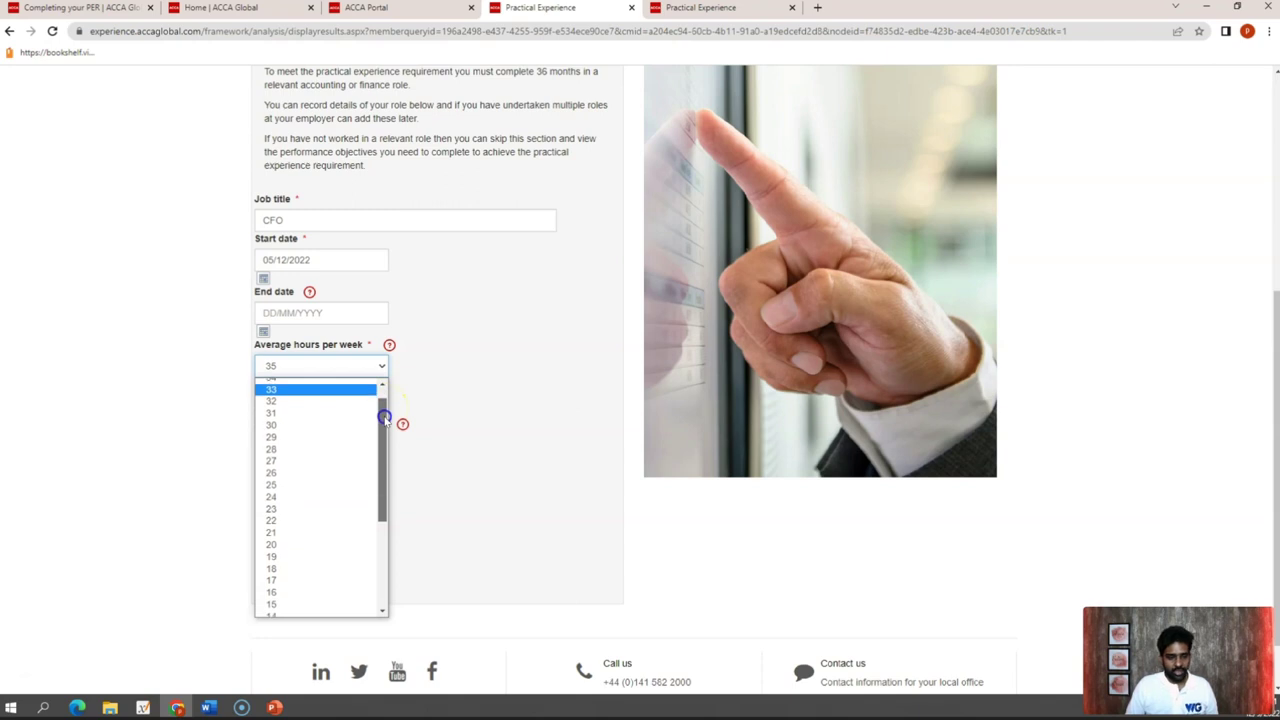
drag(383, 408, 376, 378)
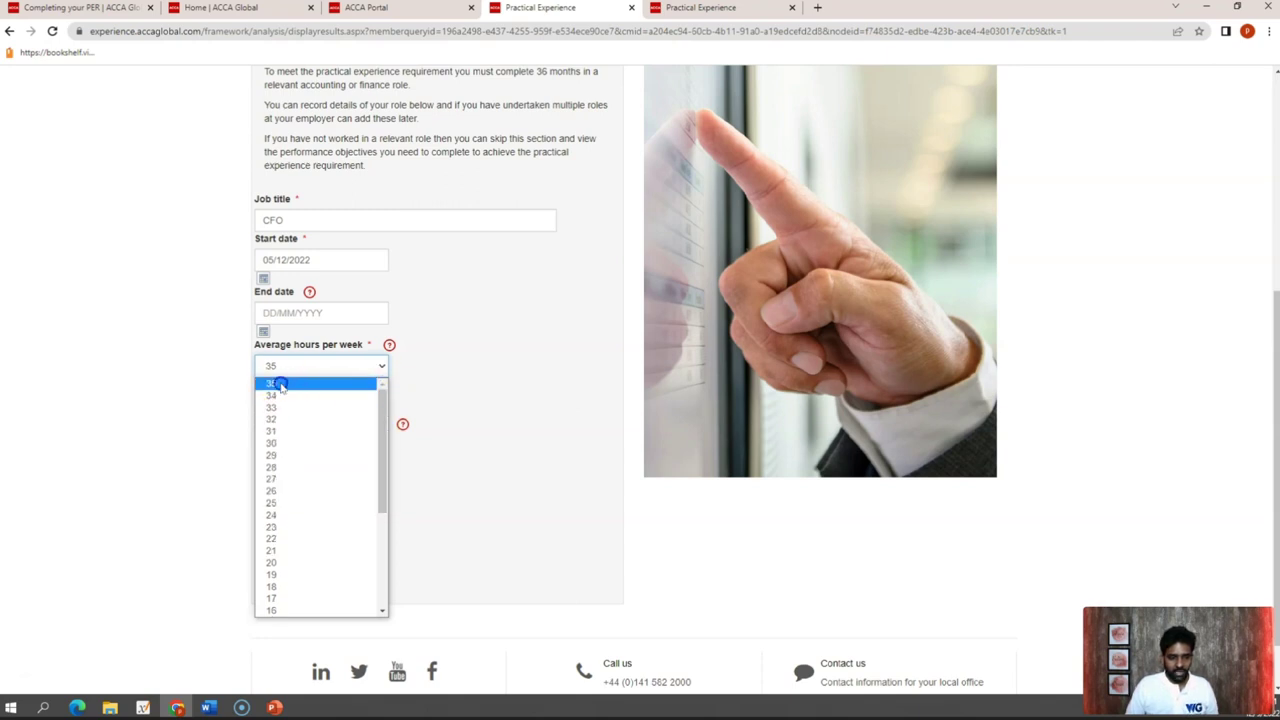
click(290, 387)
click(305, 364)
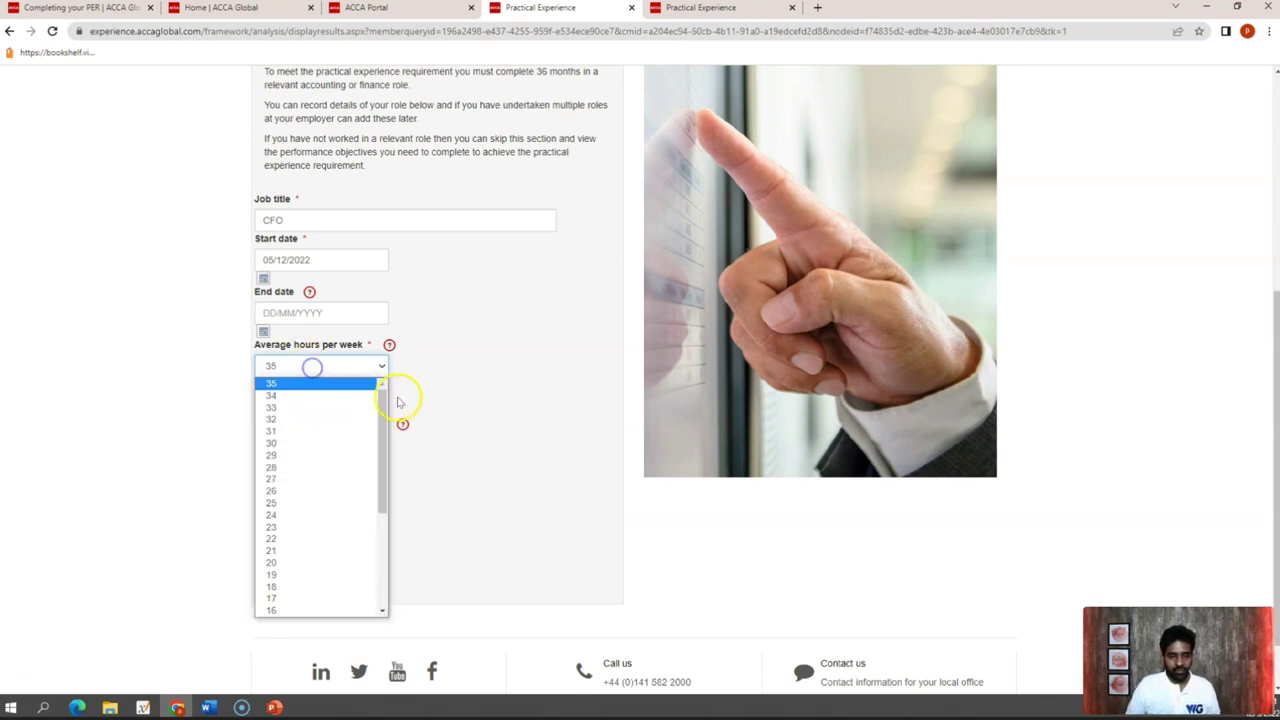
click(360, 384)
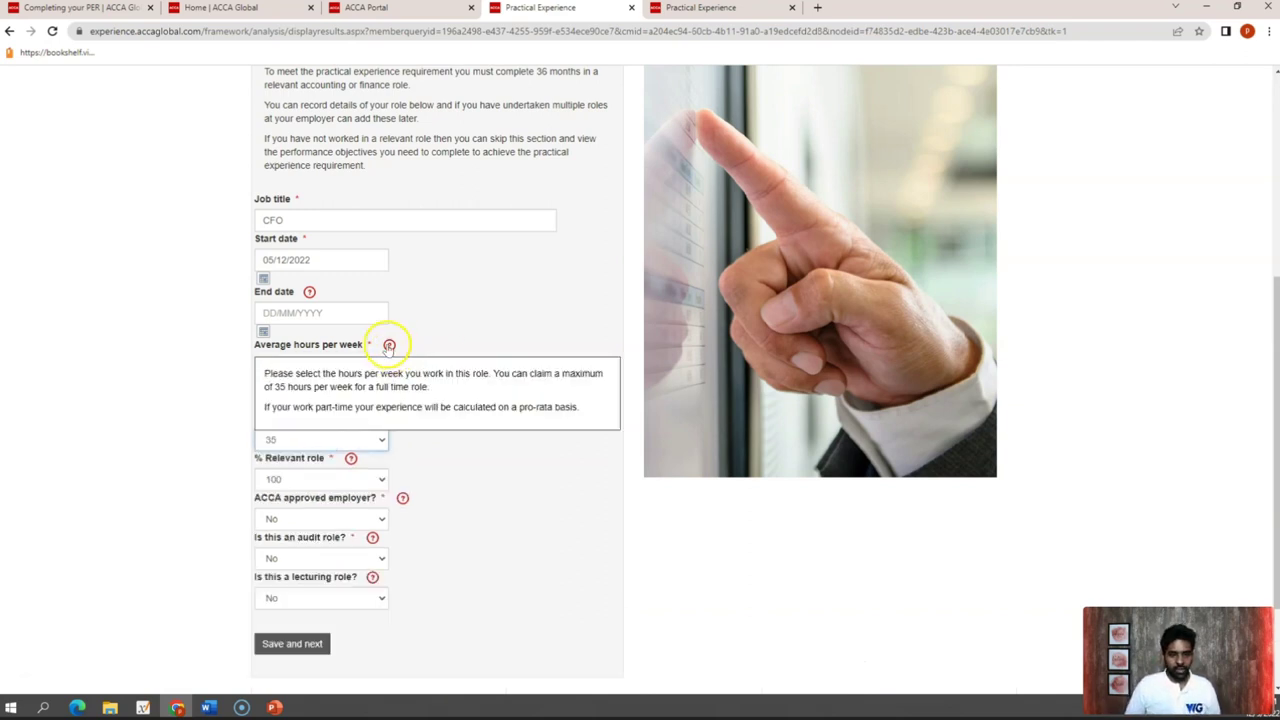
click(365, 408)
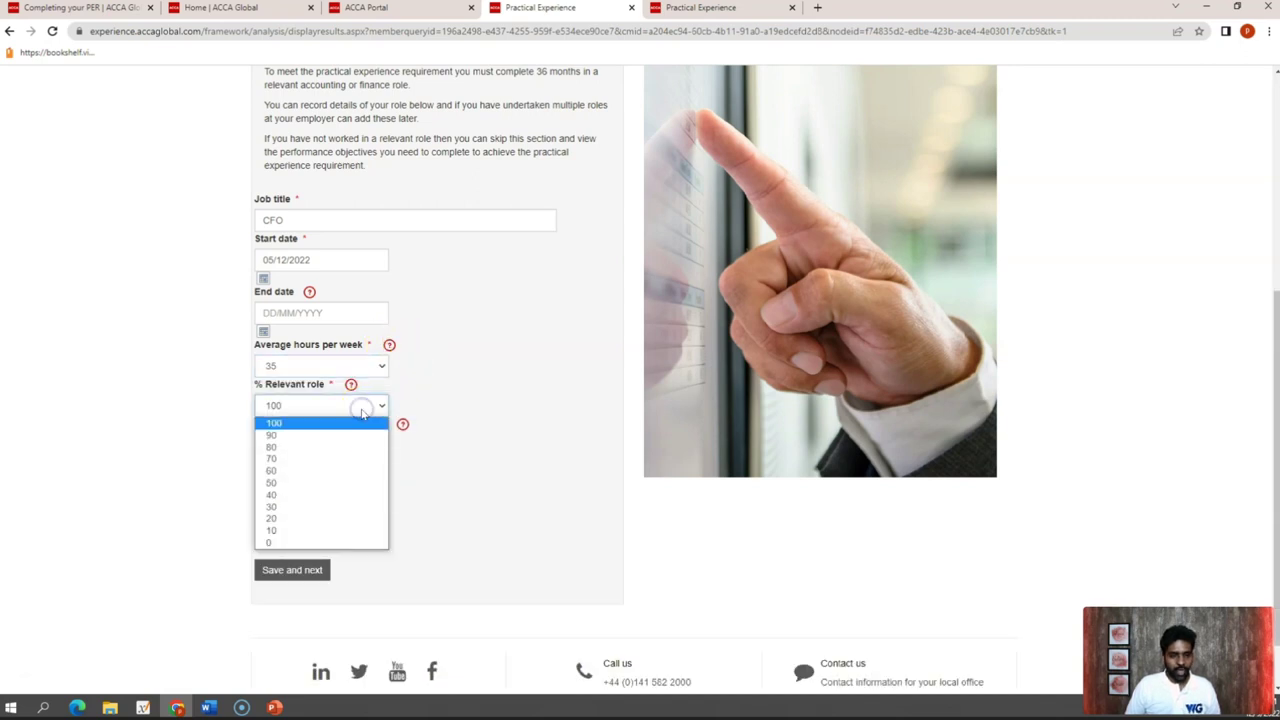
click(360, 408)
Step: Answer No to the approved employer, audit and lecturing role questions, then save the role
click(326, 446)
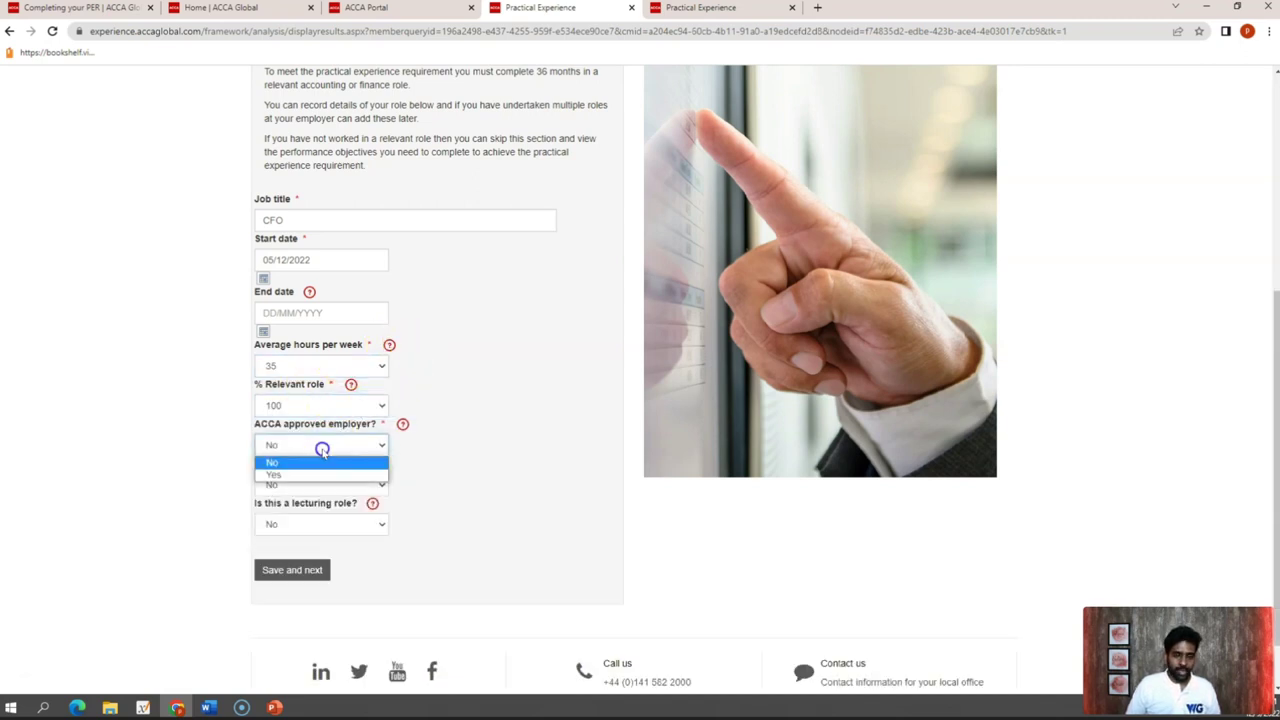
click(322, 447)
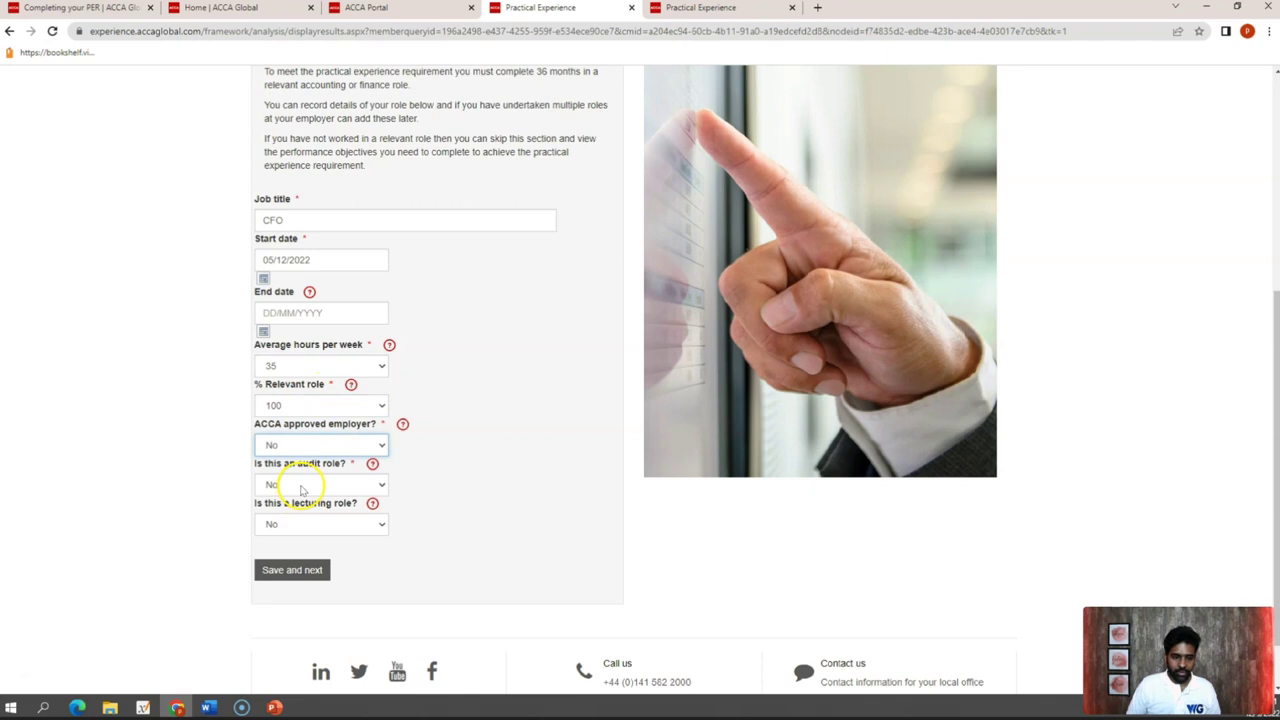
click(301, 486)
click(309, 486)
click(309, 523)
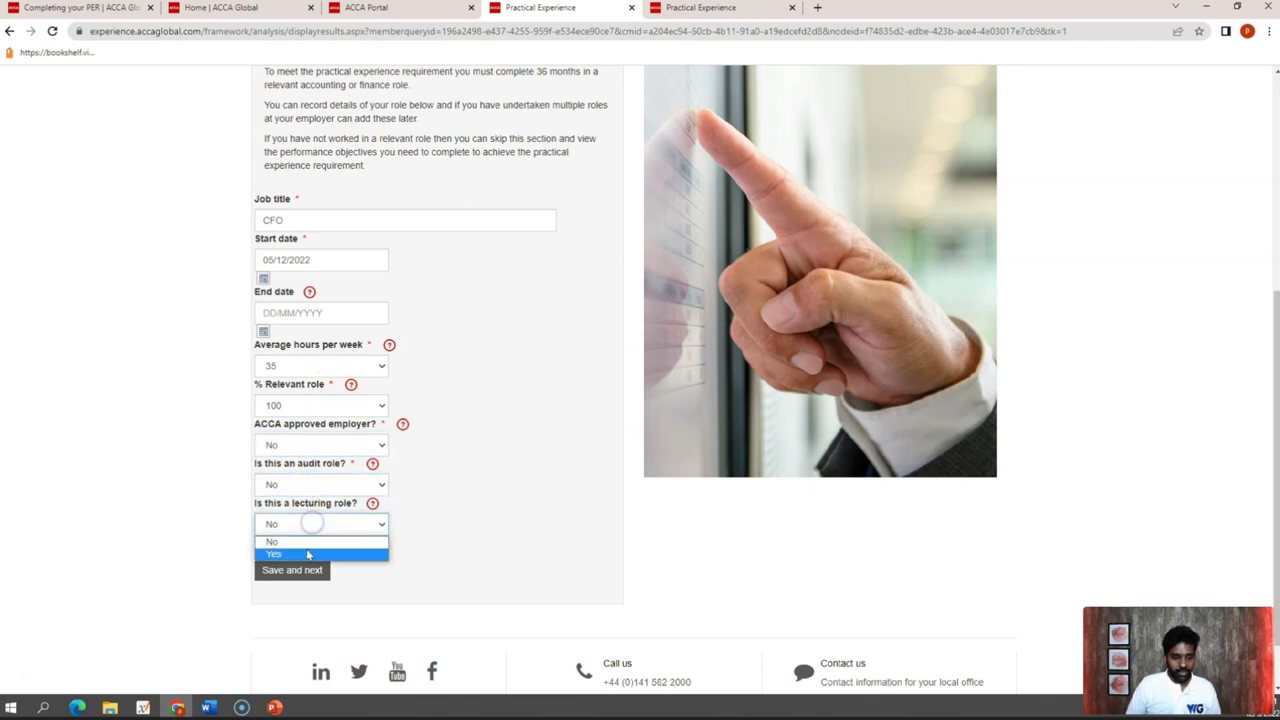
click(300, 541)
click(372, 504)
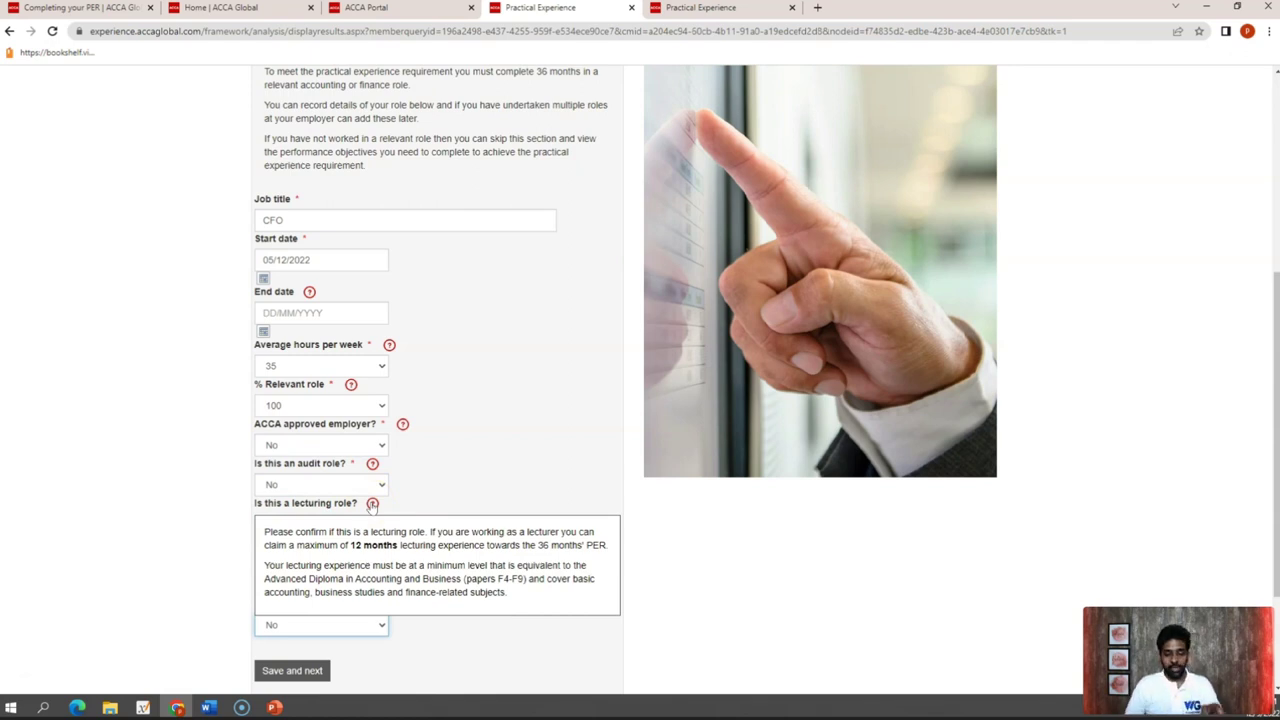
click(372, 504)
click(370, 503)
click(373, 505)
click(374, 505)
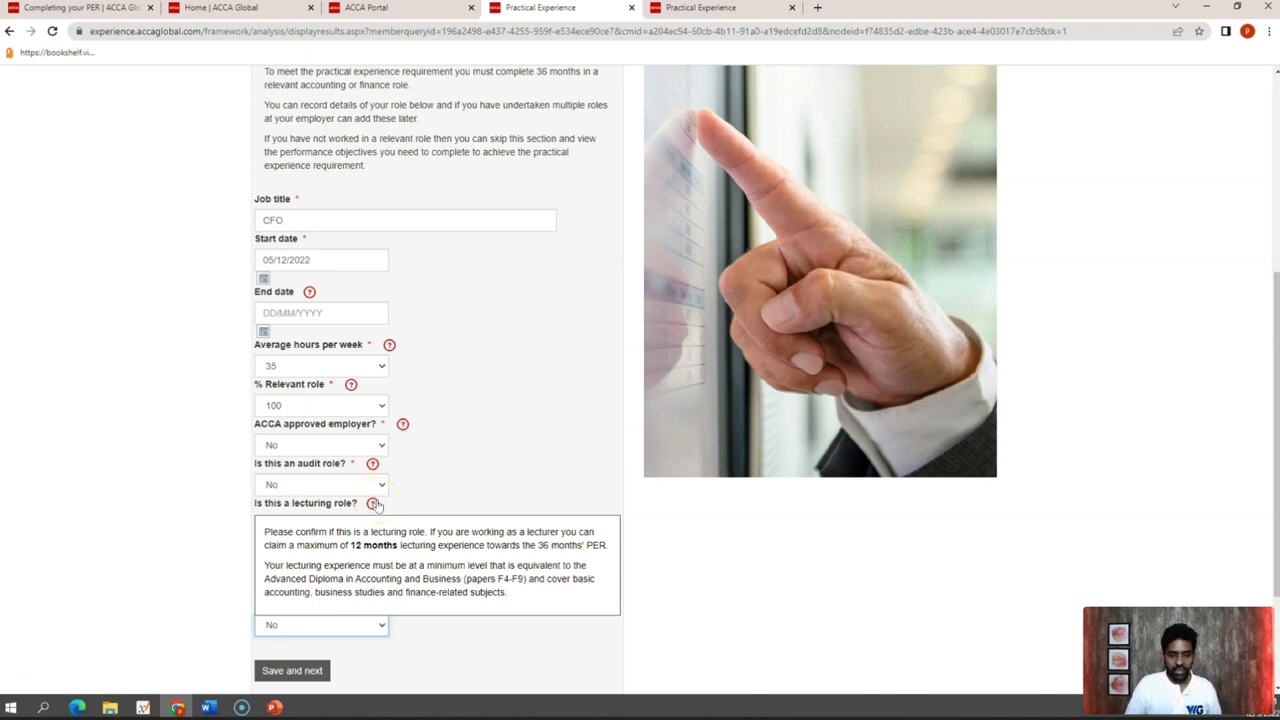
click(291, 570)
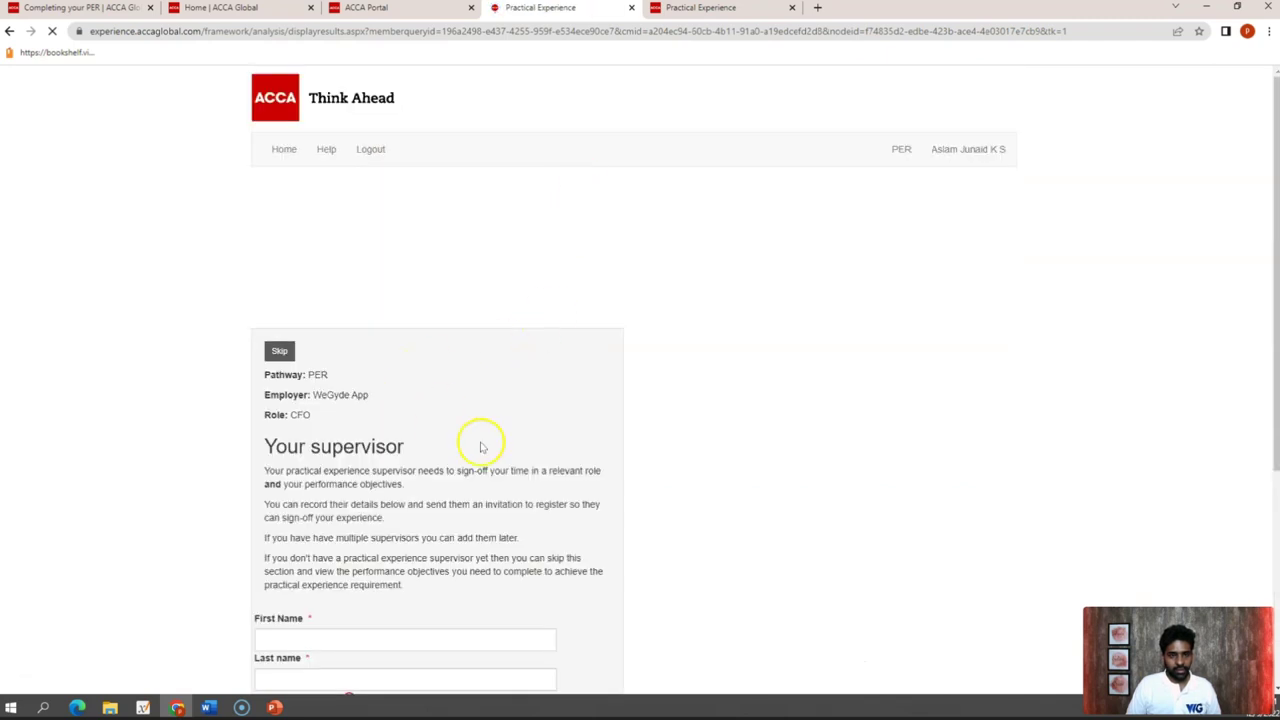
Step: Enter the supervisor's first and last name, e-mail and job title CEO, then send the invite
scroll(1265, 250, down, 2)
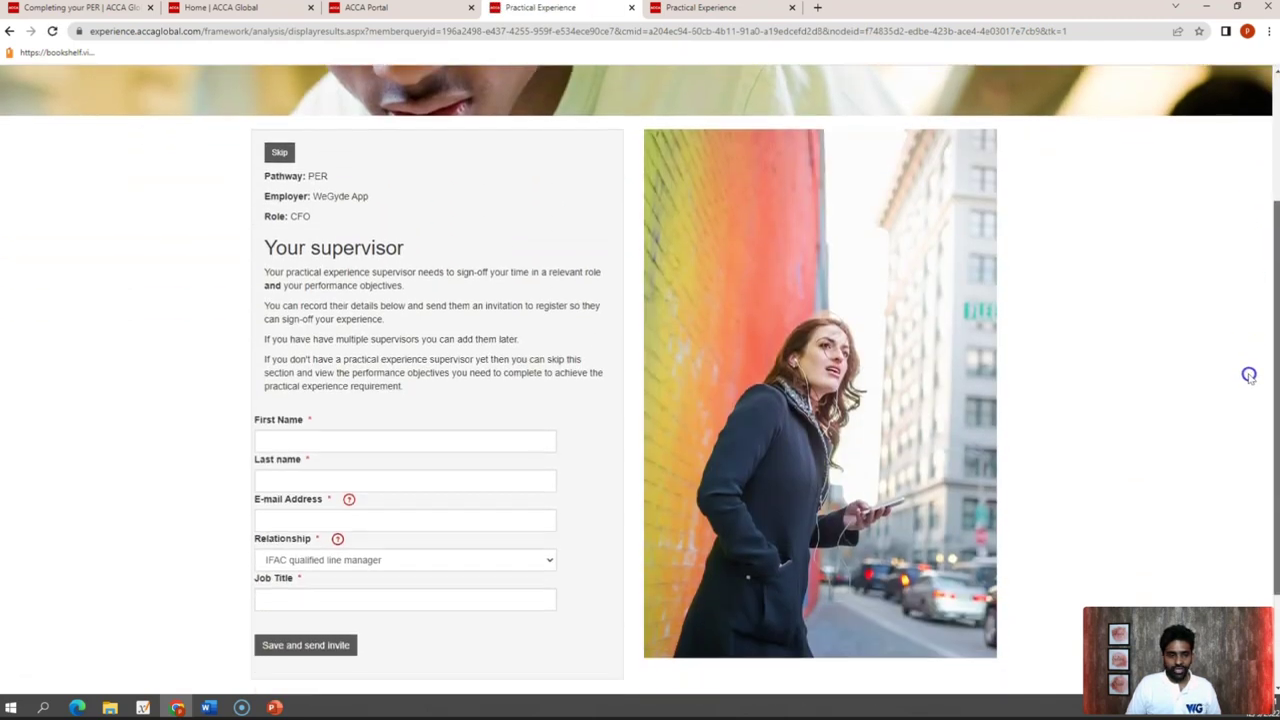
click(449, 423)
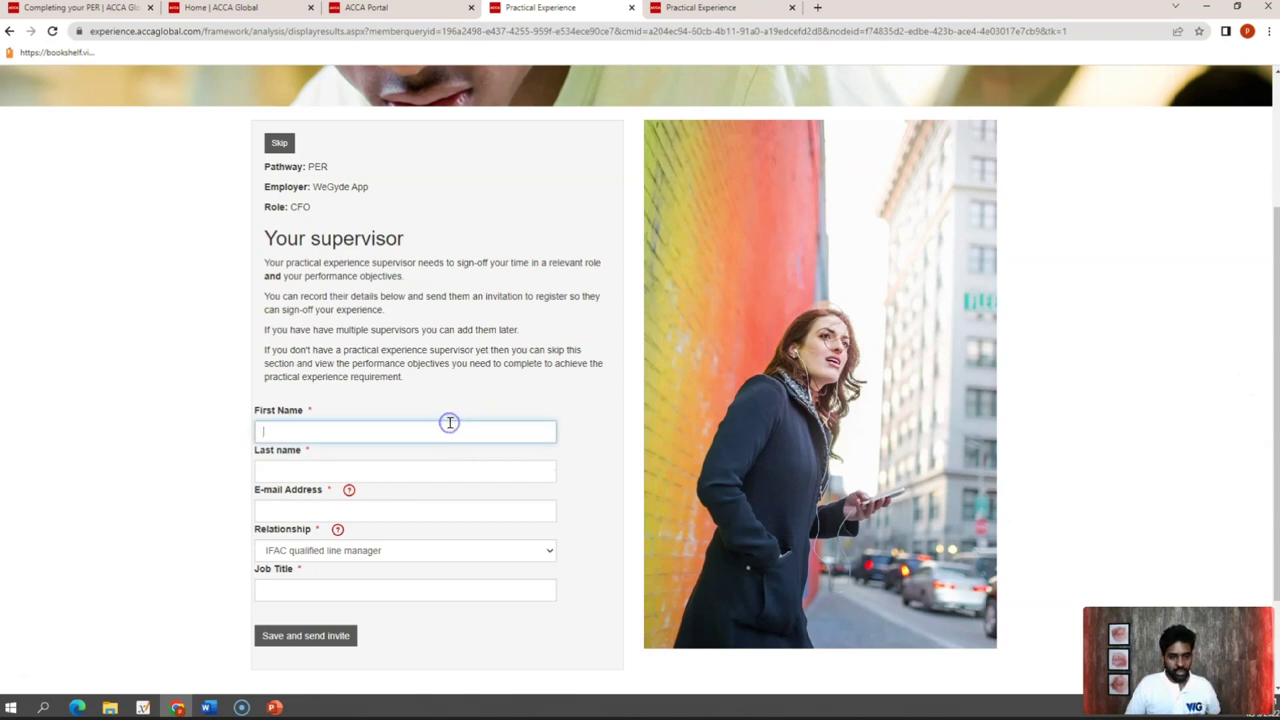
scroll(449, 423, up, 2)
text(Prasanth)
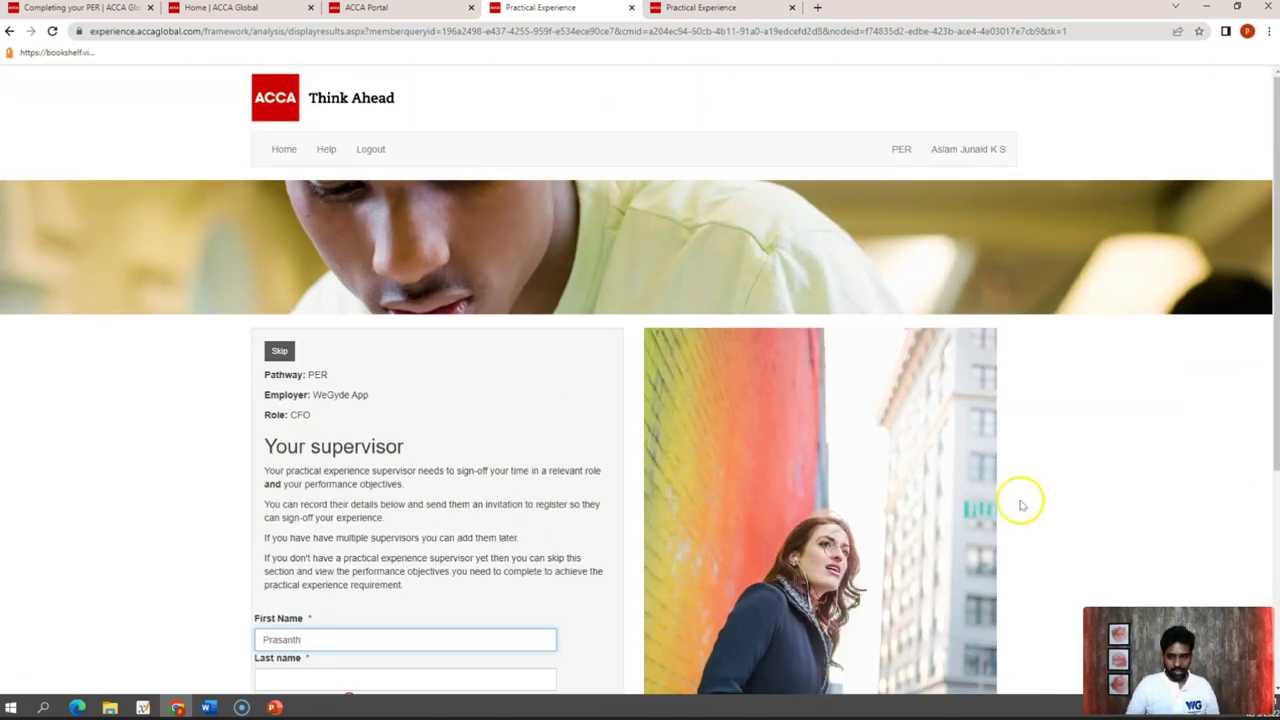
scroll(1265, 350, down, 2)
click(402, 488)
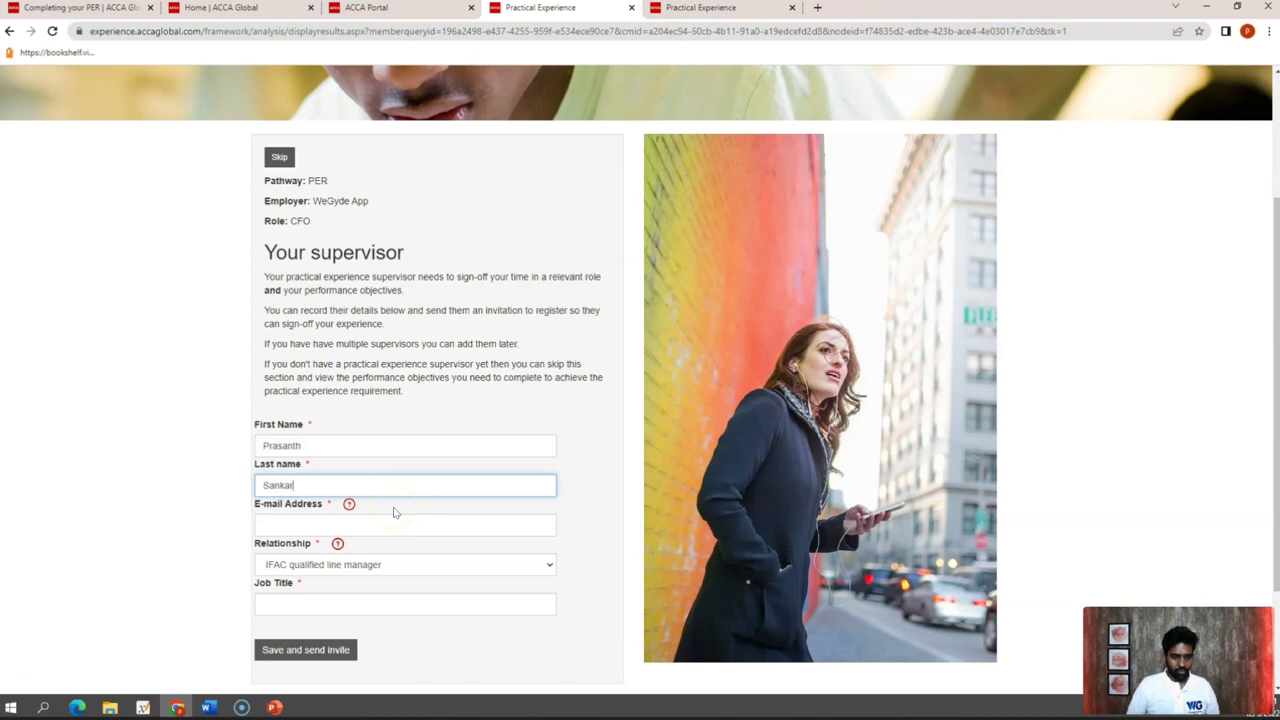
click(396, 516)
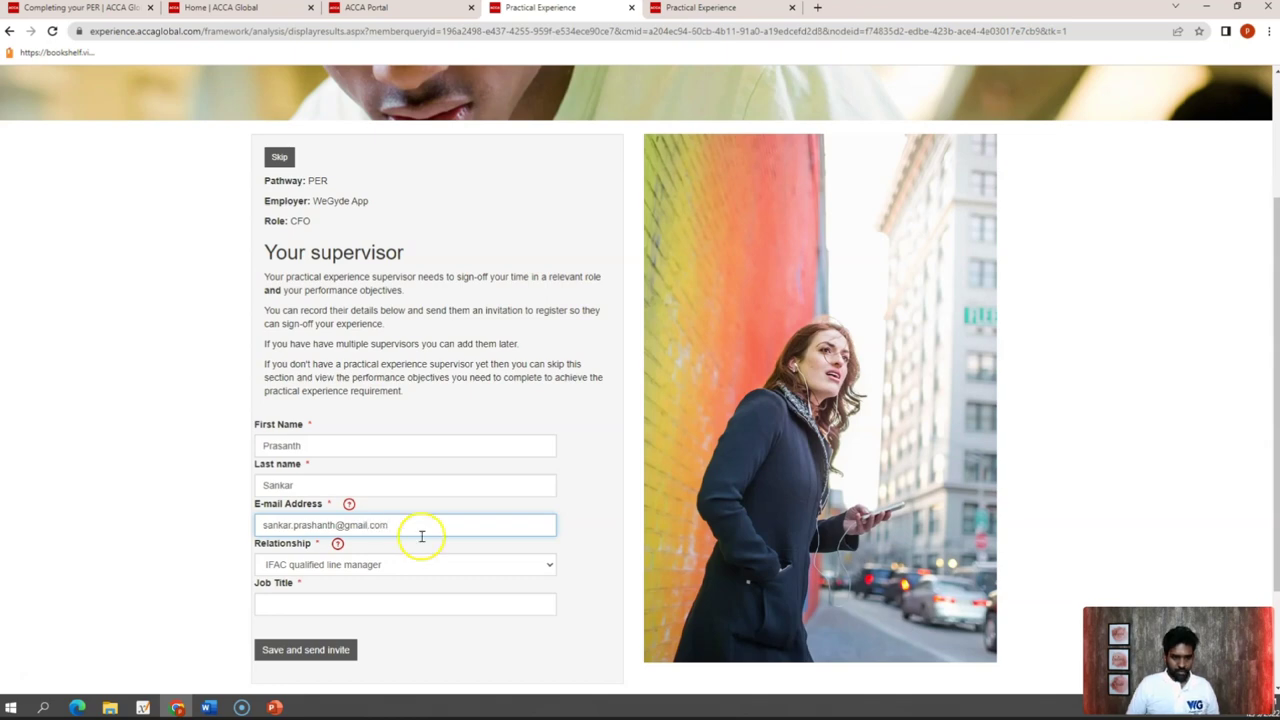
click(405, 600)
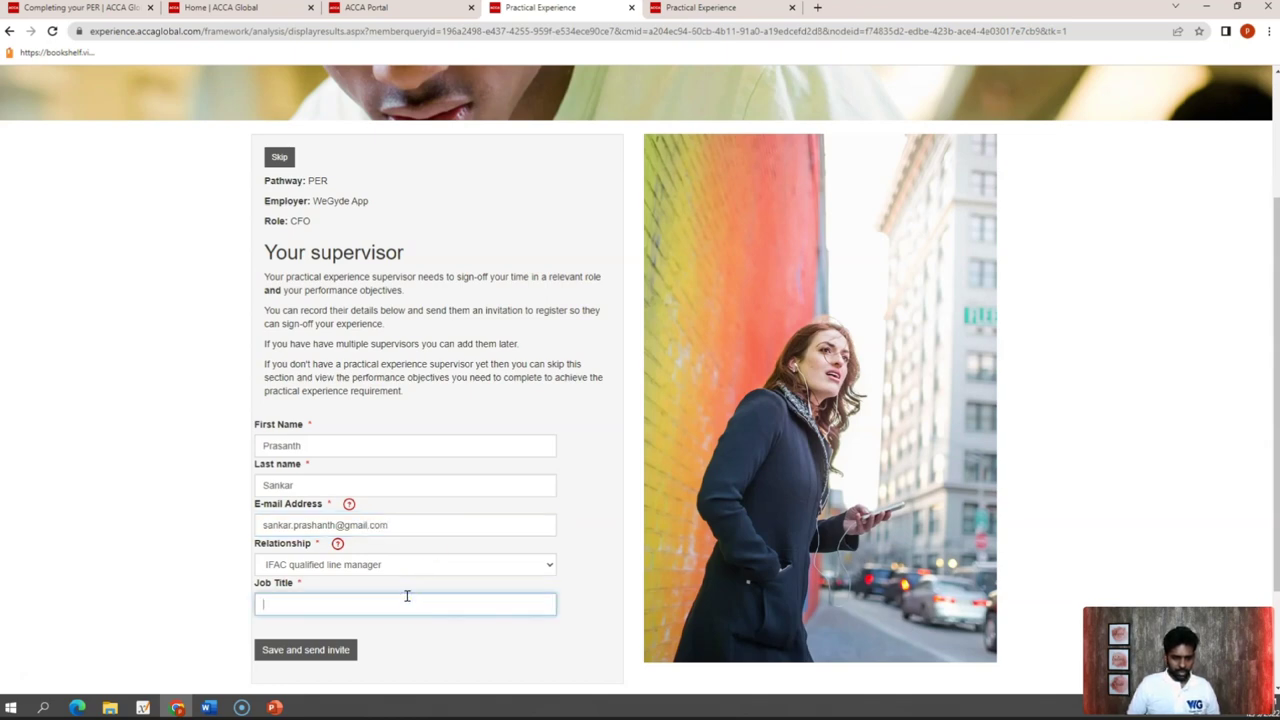
text(CEO)
click(318, 648)
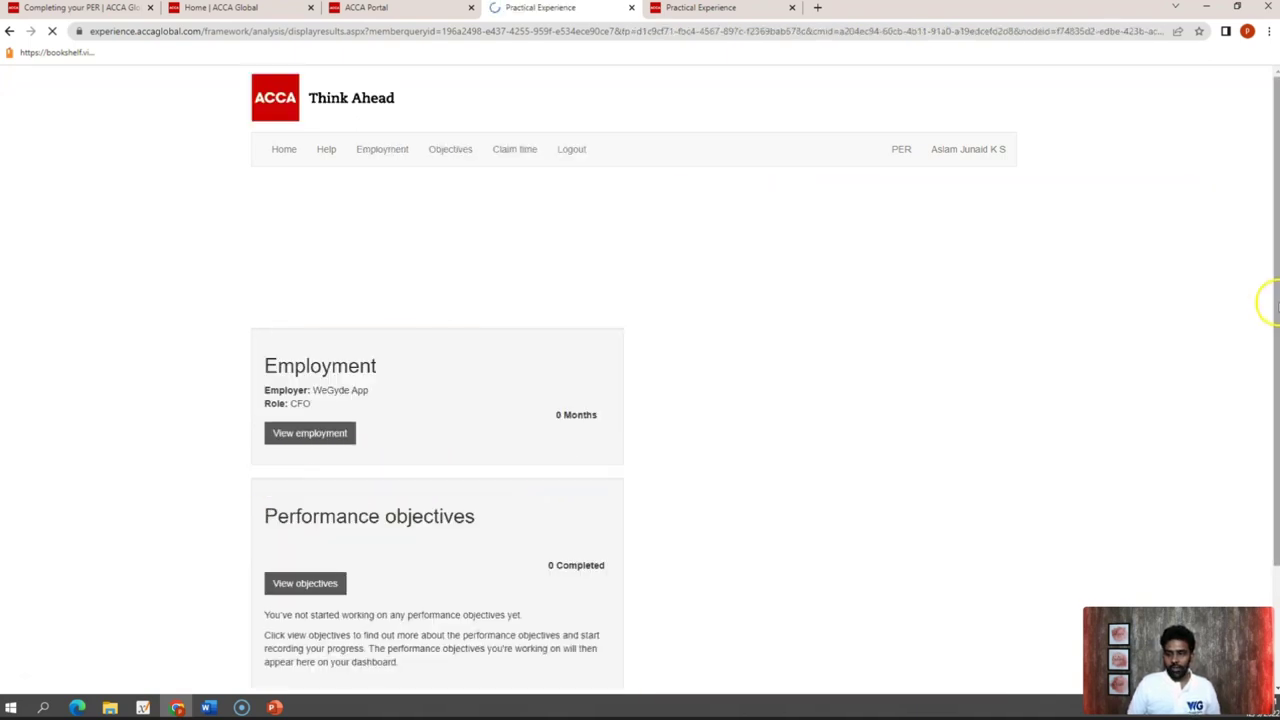
Step: Review the dashboard's 0 months employment and 0 completed objectives, then open the objectives list
scroll(1270, 303, down, 2)
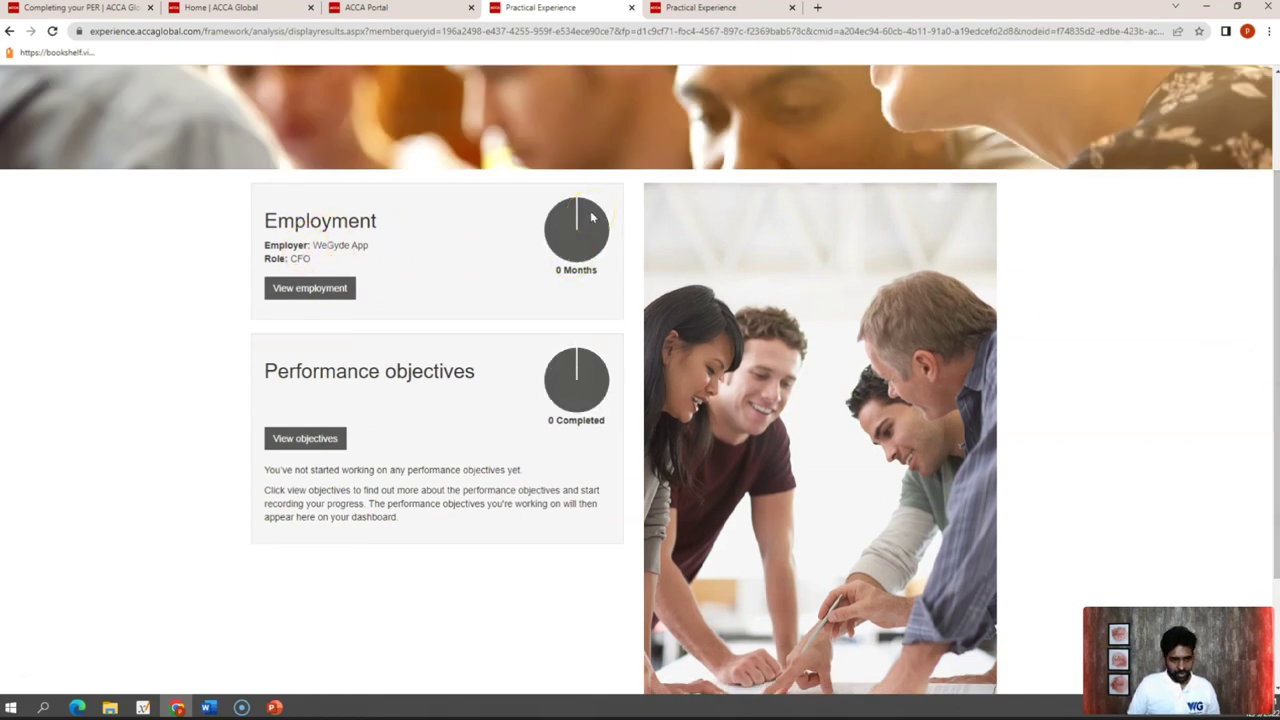
drag(279, 220, 457, 232)
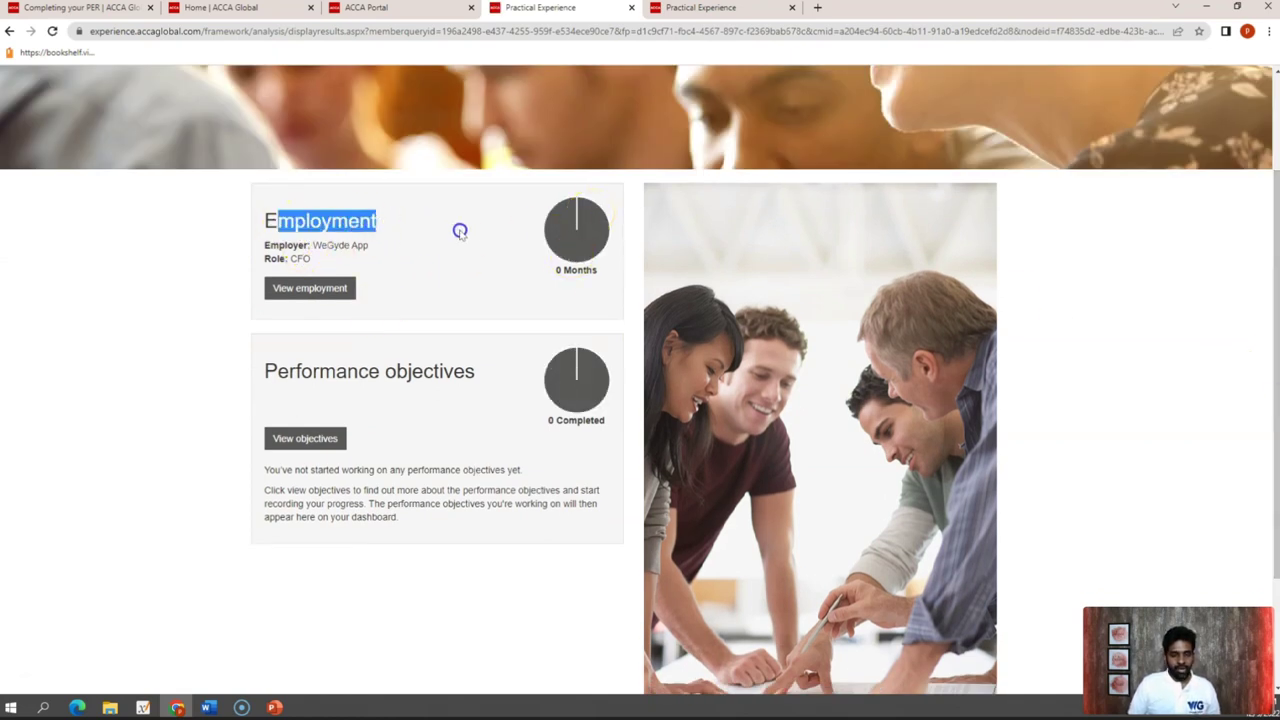
drag(598, 271, 545, 275)
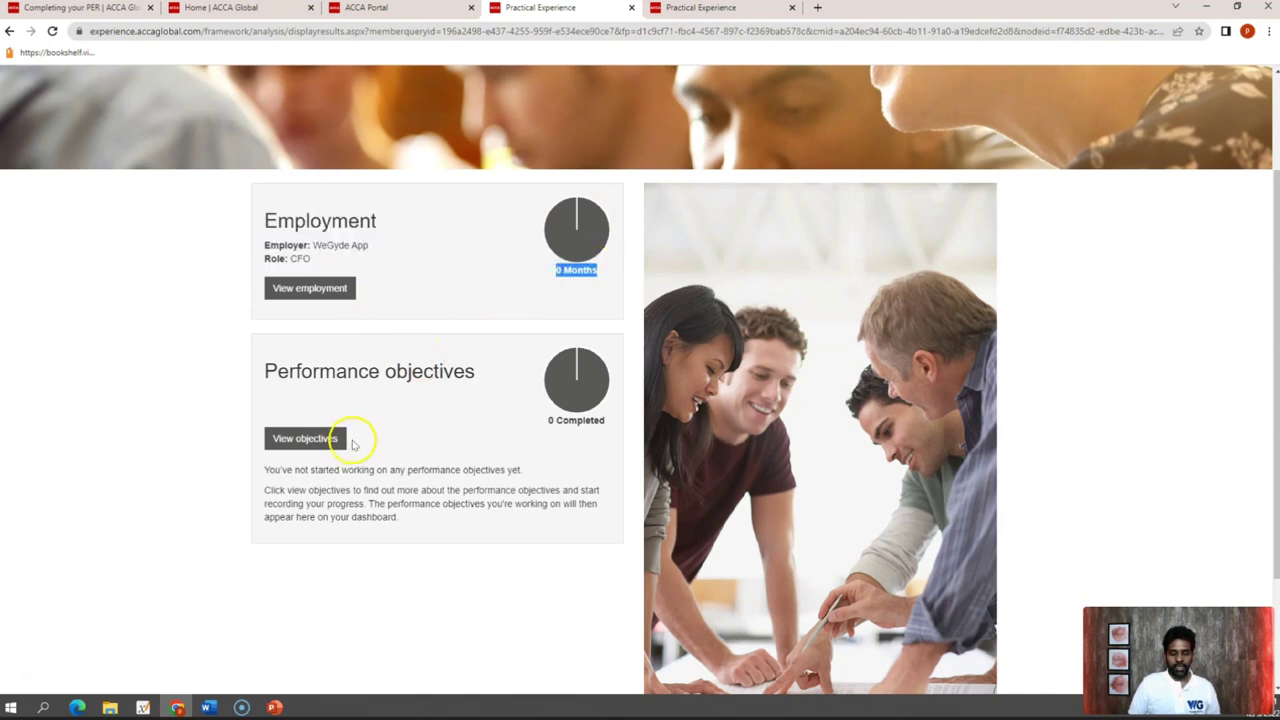
drag(547, 421, 563, 424)
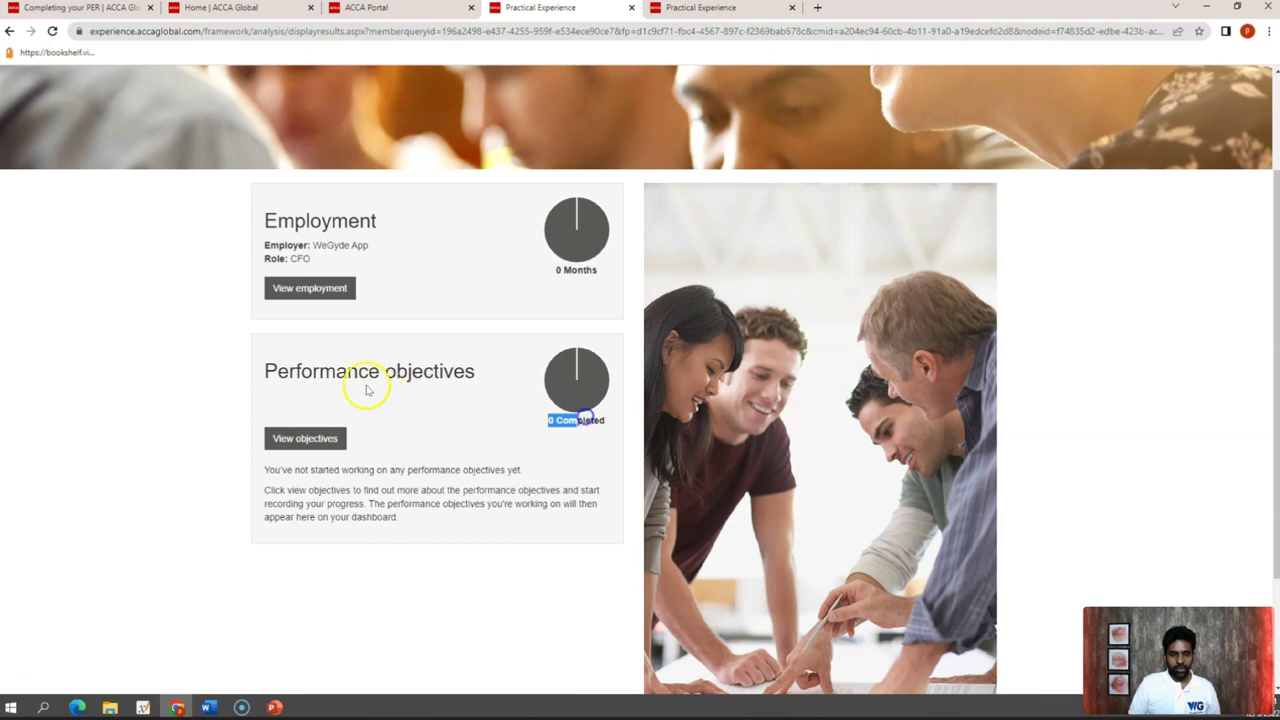
drag(262, 369, 480, 380)
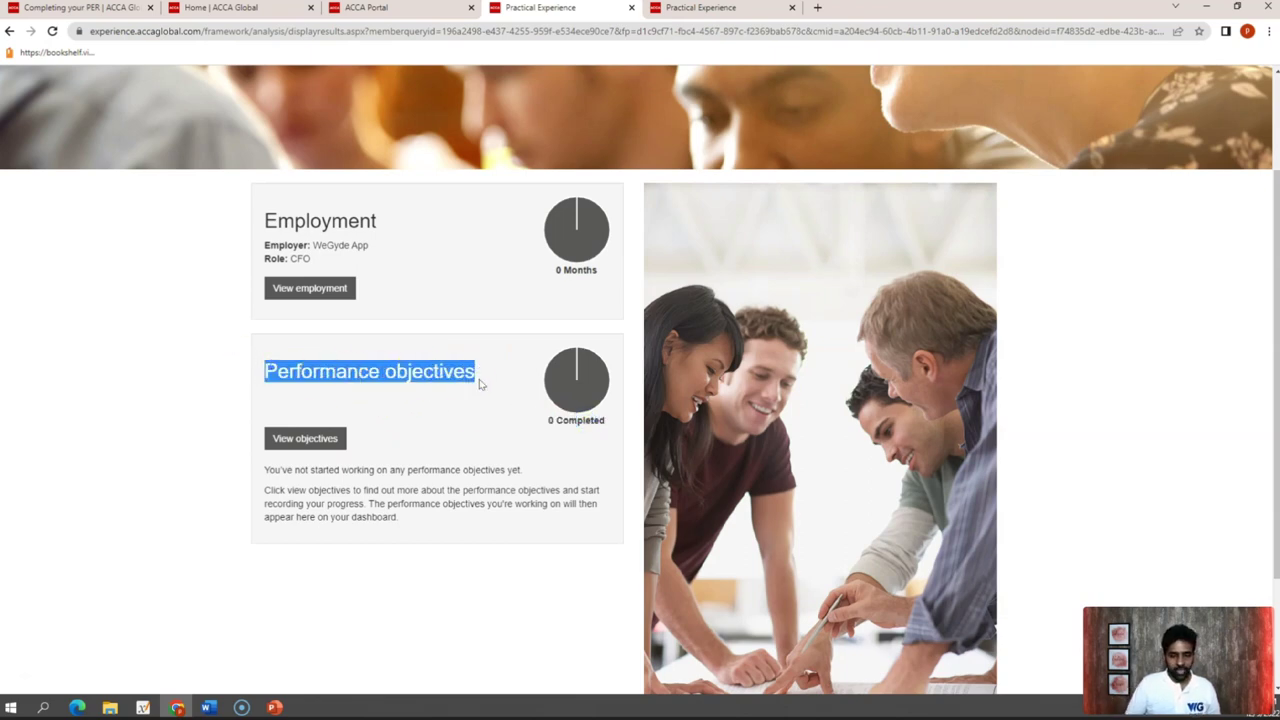
drag(577, 291, 578, 273)
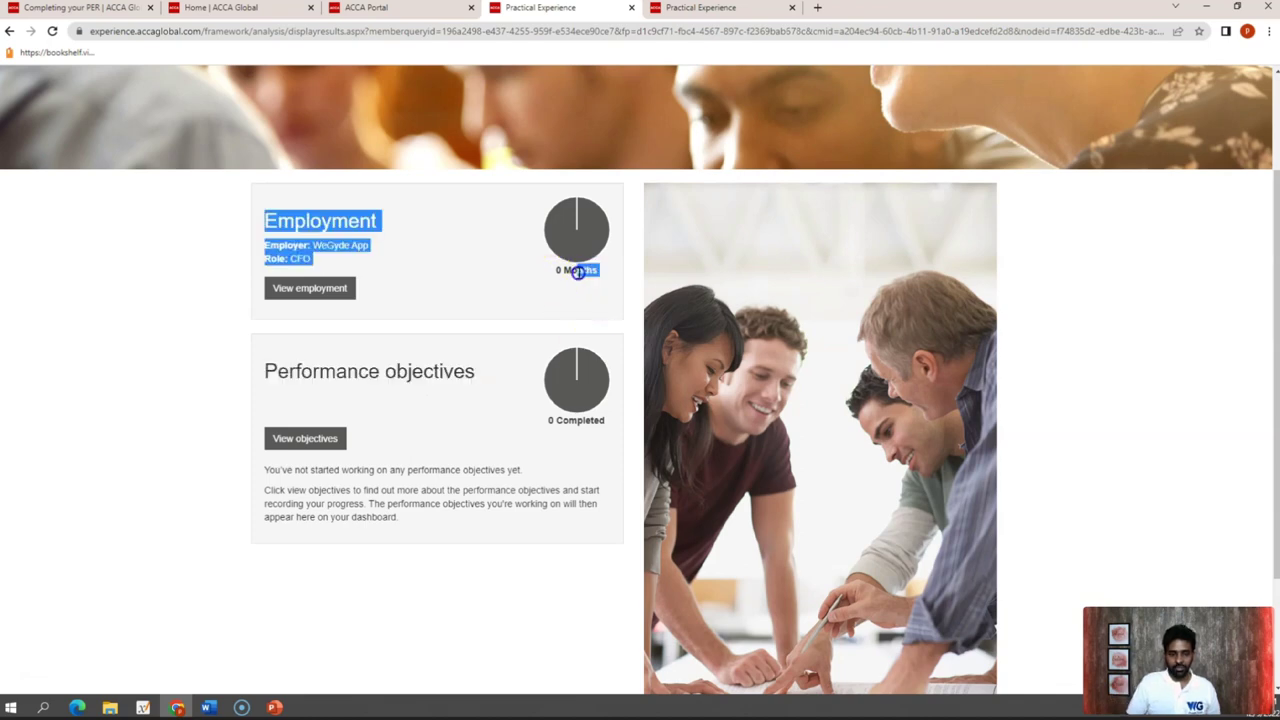
click(446, 386)
click(307, 440)
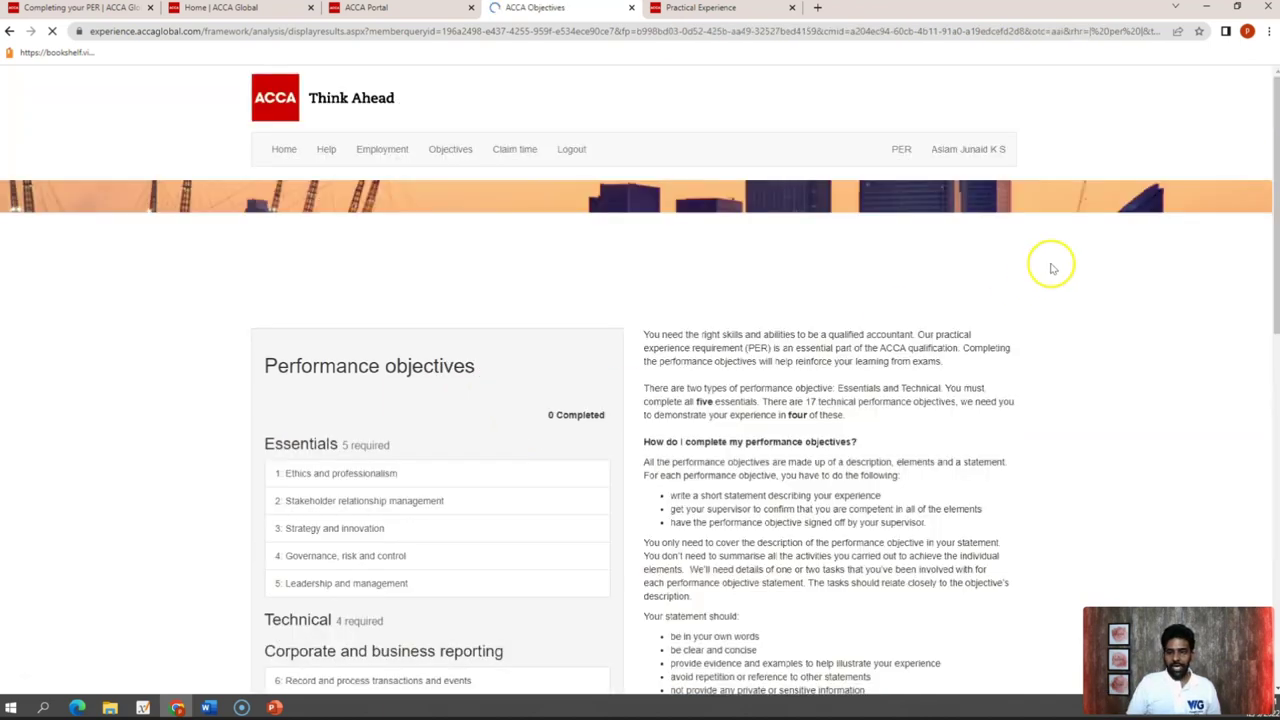
scroll(1274, 283, down, 1)
scroll(1274, 283, down, 2)
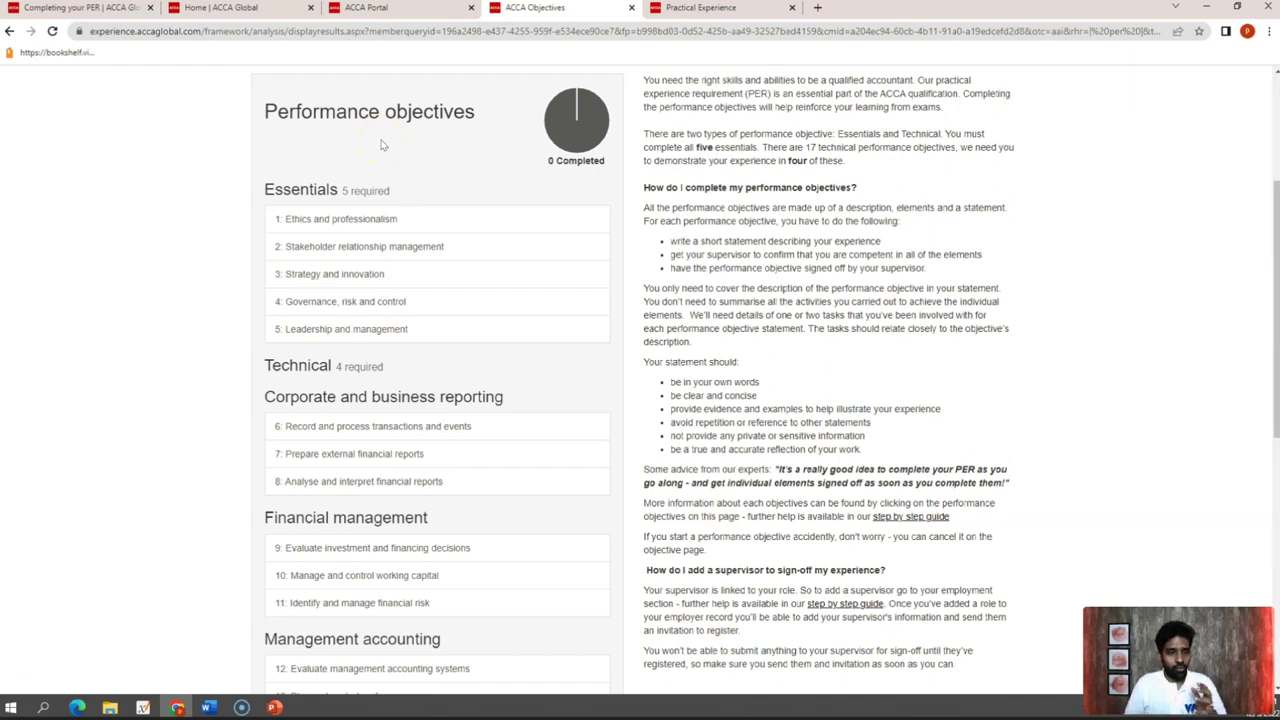
click(414, 273)
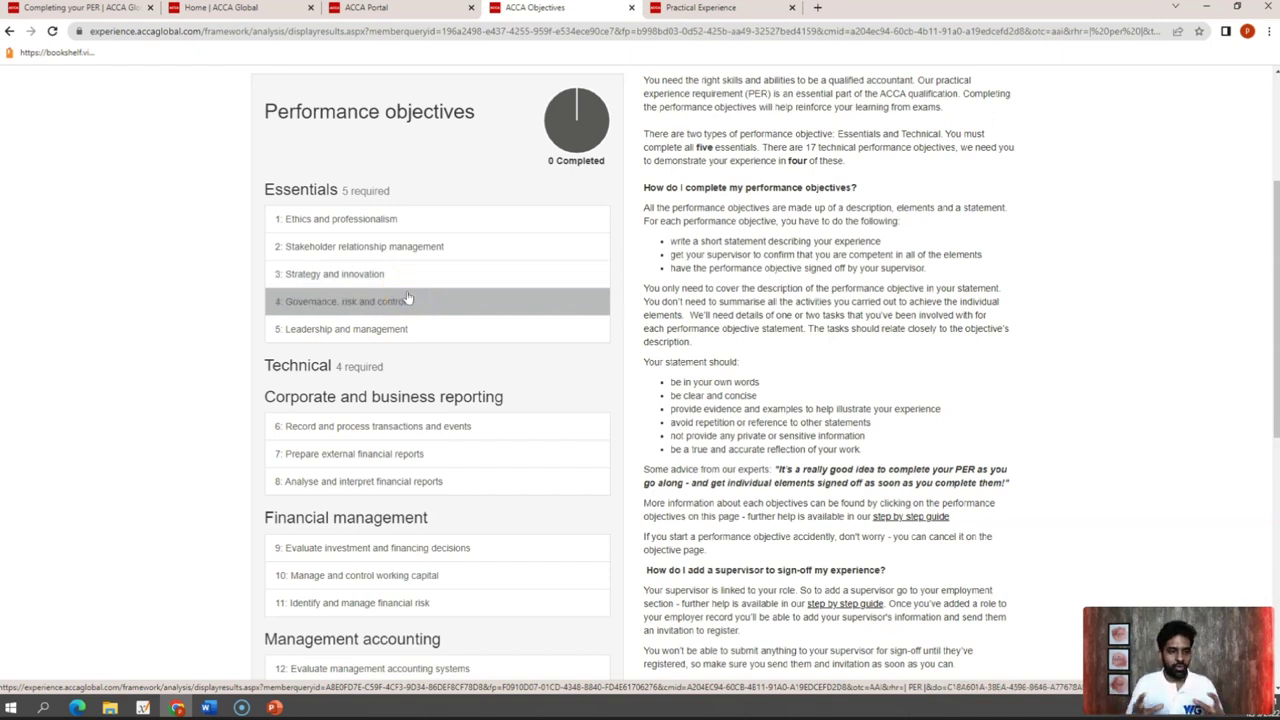
click(421, 327)
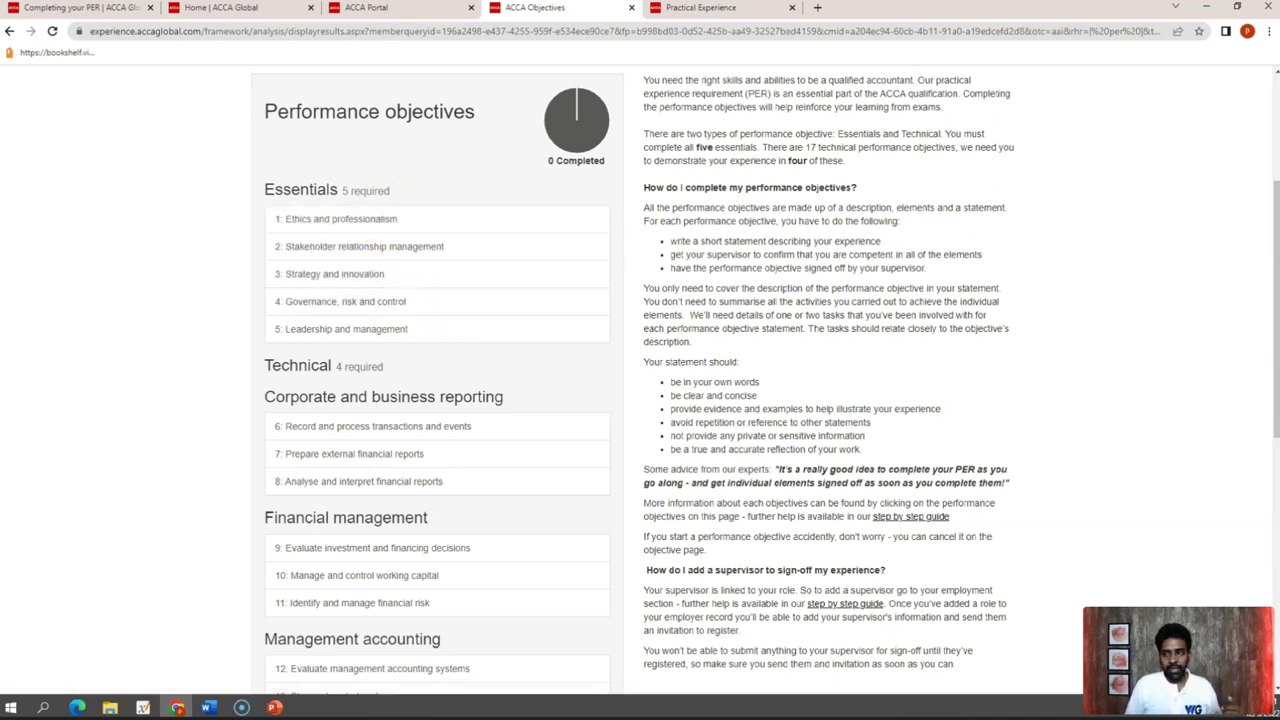
Step: Scroll the technical objectives, highlighting the Corporate and business reporting and Management accounting groups
drag(1276, 257, 1274, 404)
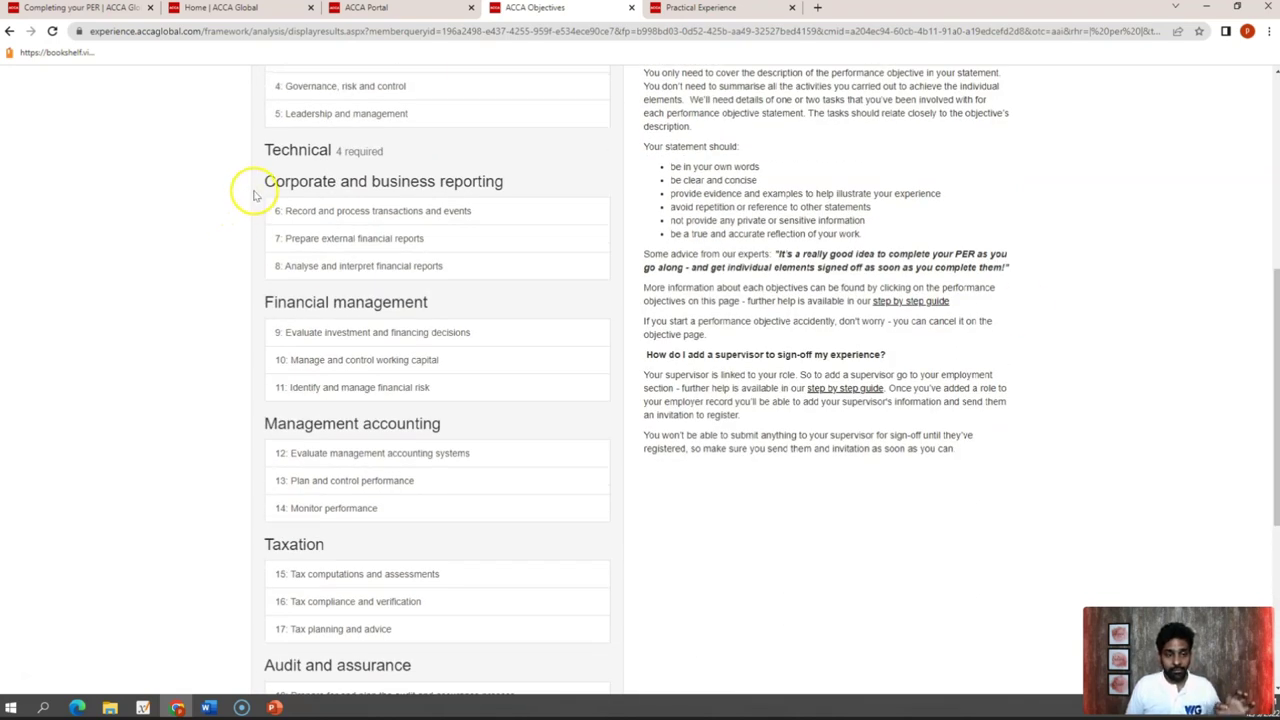
drag(260, 182, 511, 176)
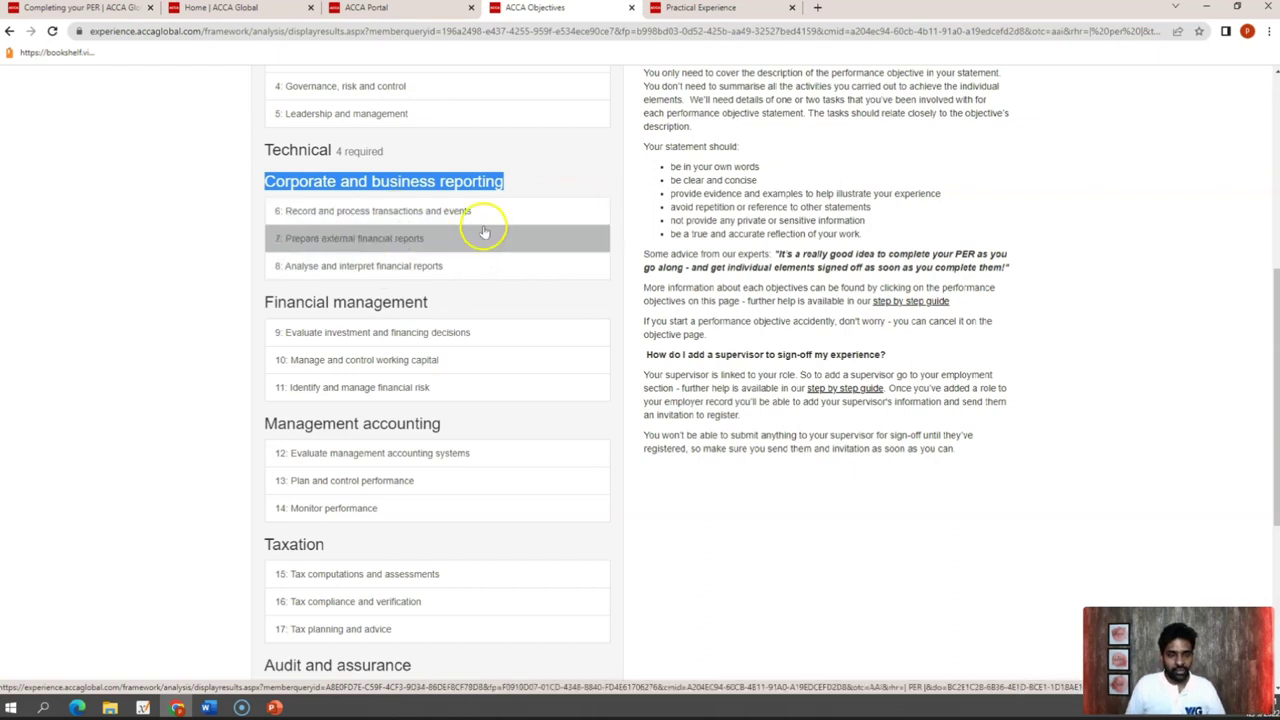
drag(1274, 295, 1275, 348)
drag(258, 168, 565, 157)
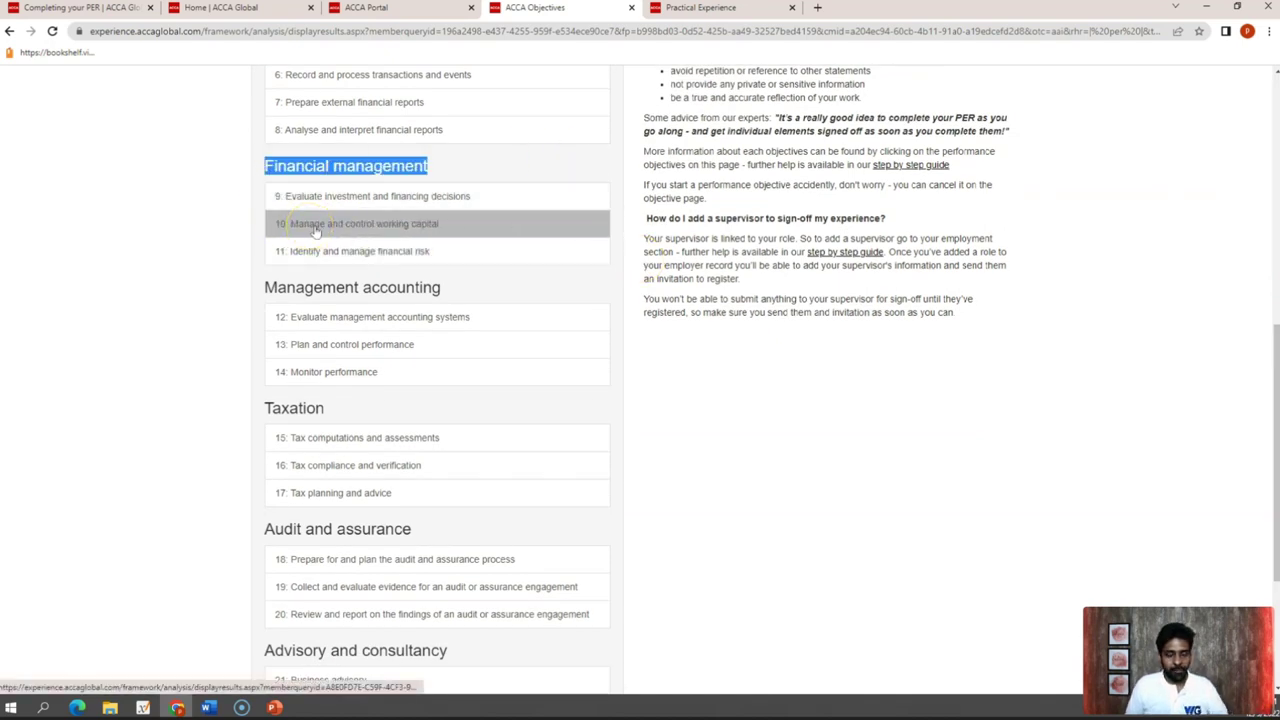
click(343, 196)
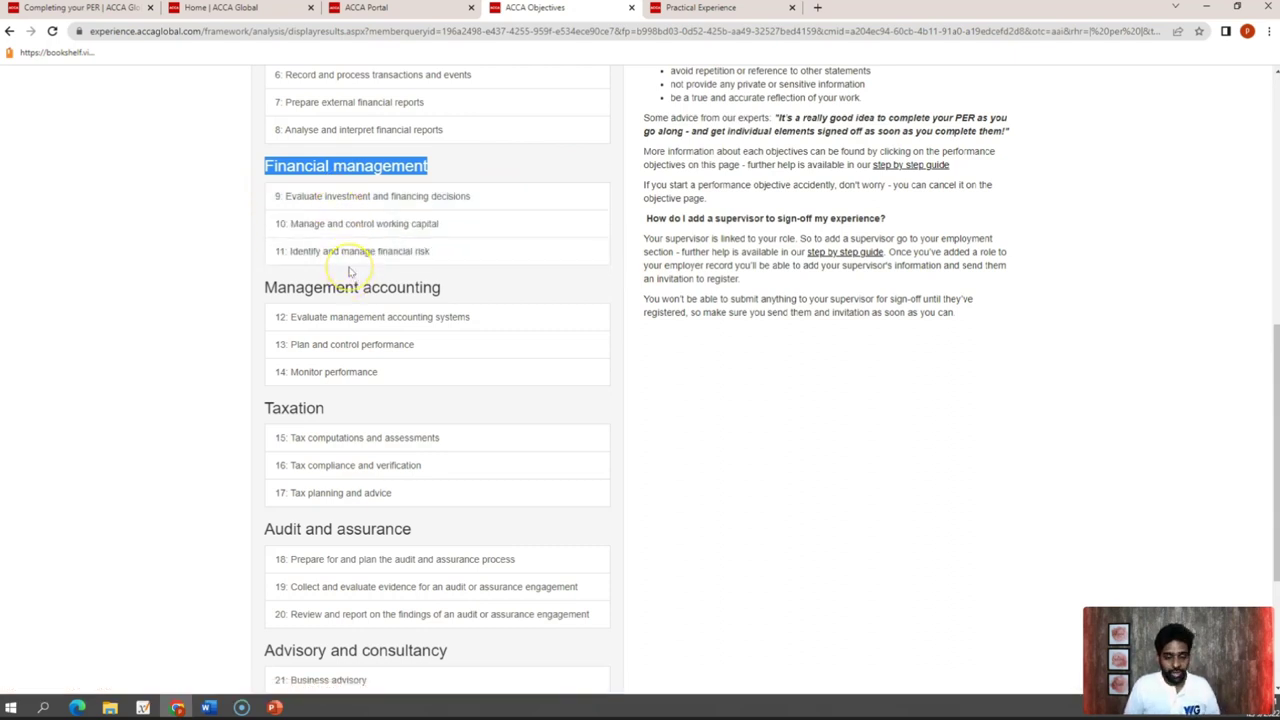
drag(273, 287, 421, 287)
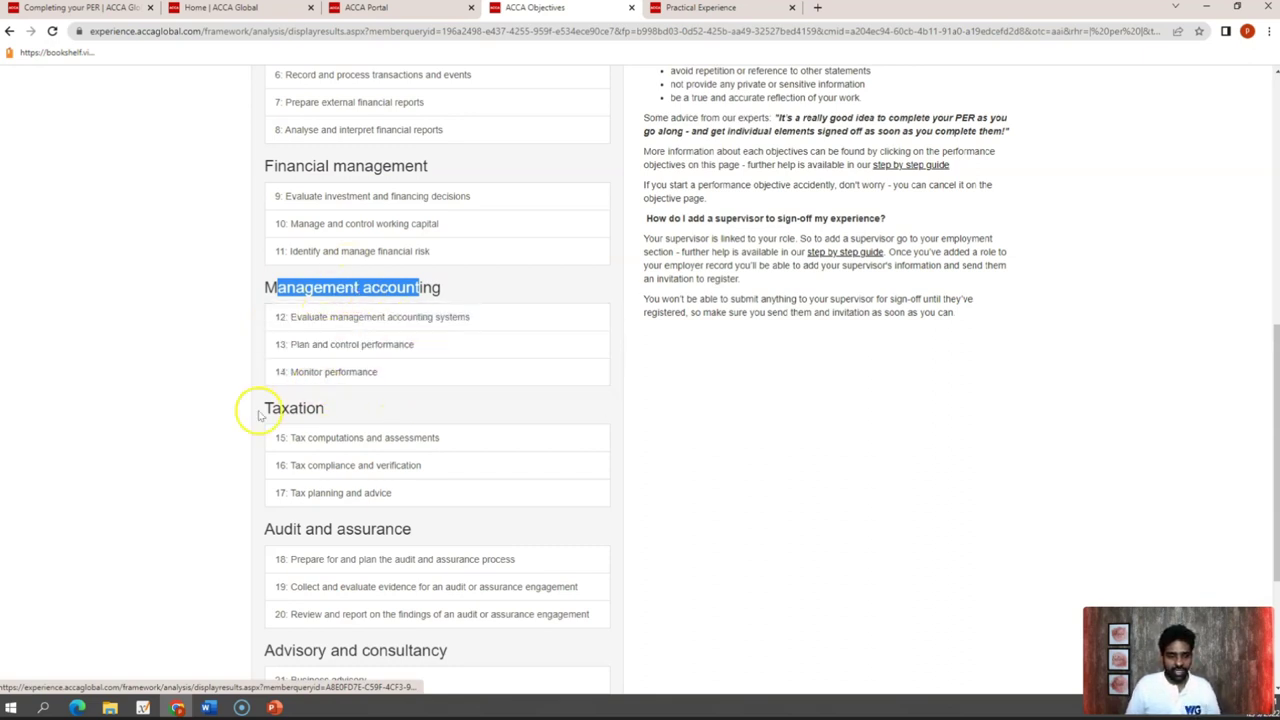
Step: Continue down, highlighting the Advisory and consultancy and Data, digital and technology groups
drag(260, 410, 312, 410)
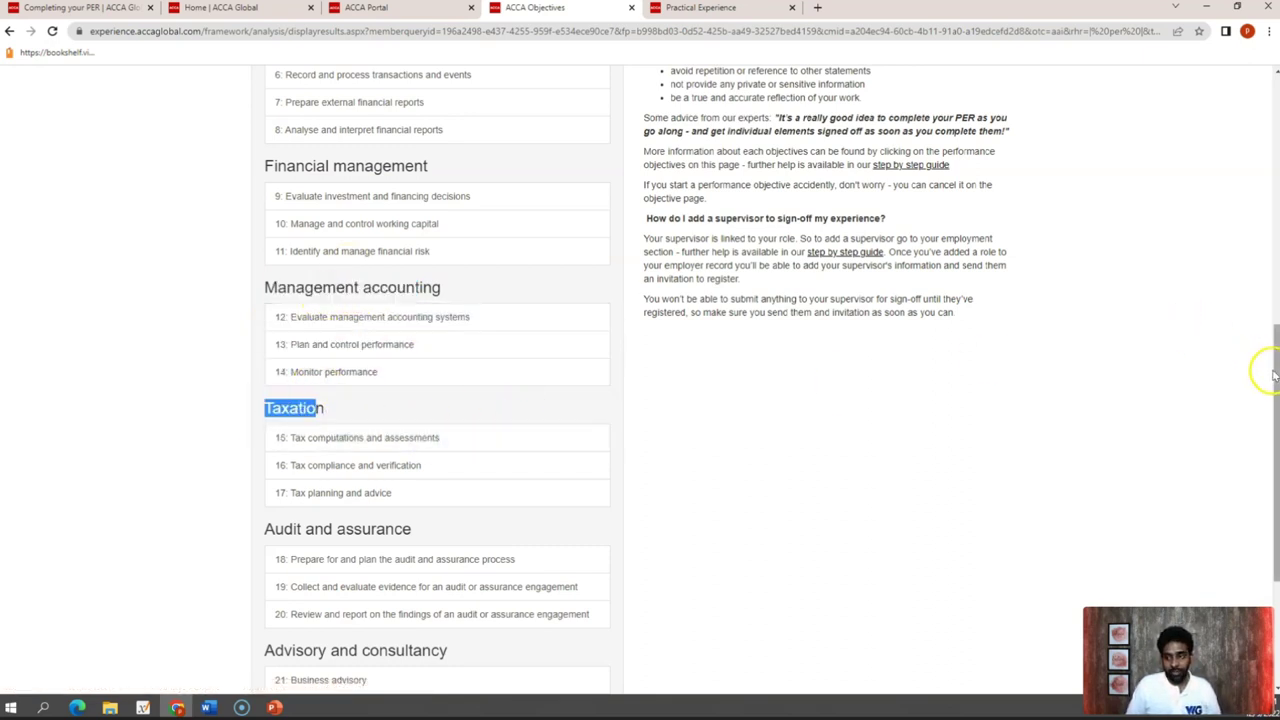
drag(1272, 372, 1274, 430)
drag(258, 391, 405, 391)
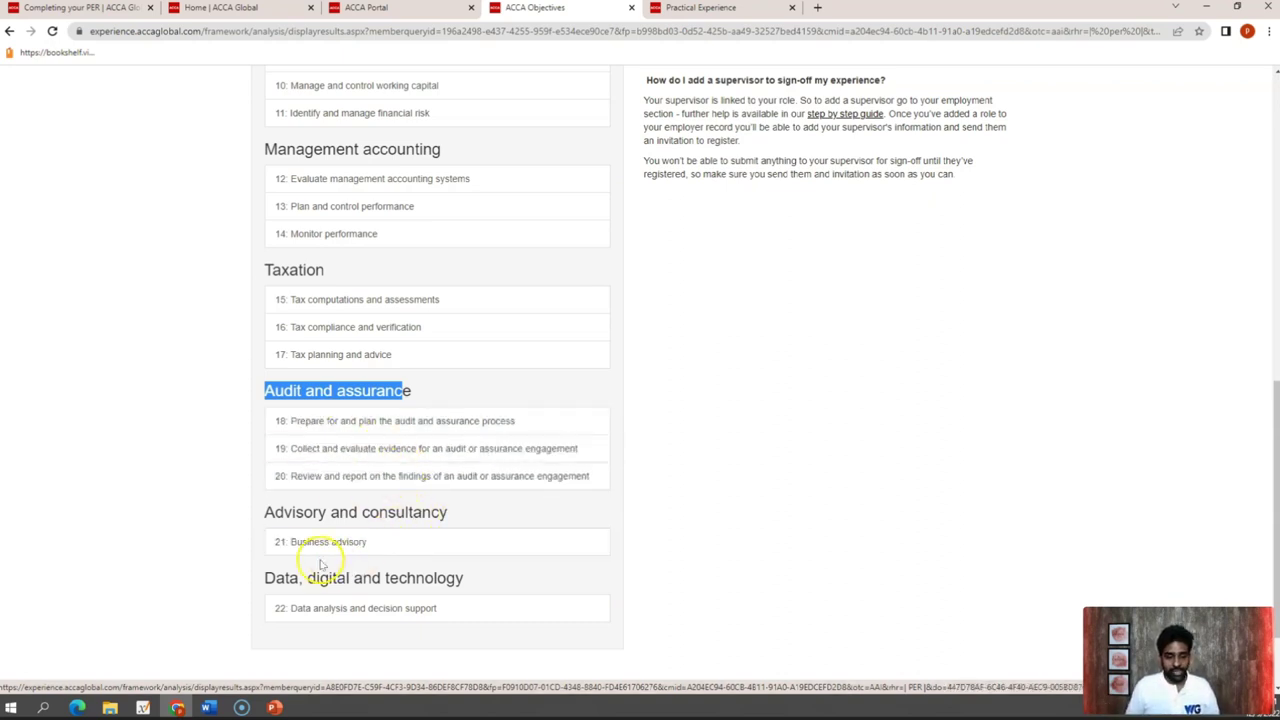
drag(260, 514, 469, 513)
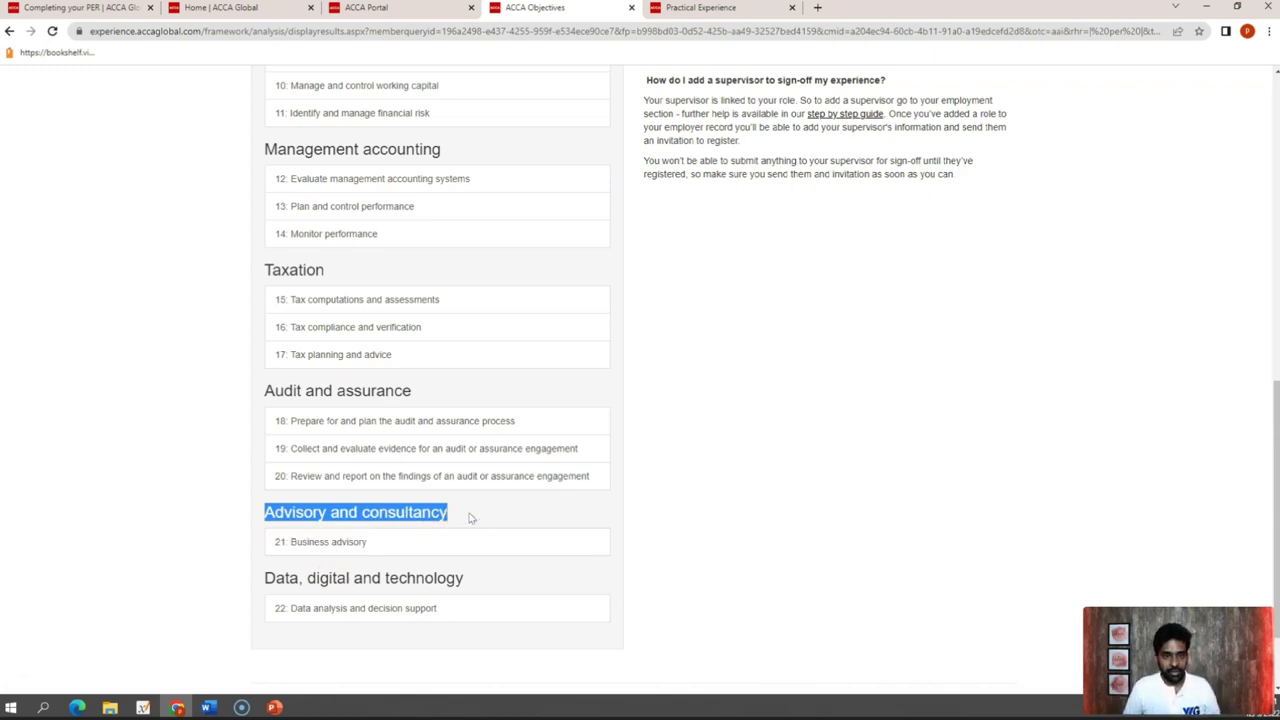
click(380, 542)
click(278, 577)
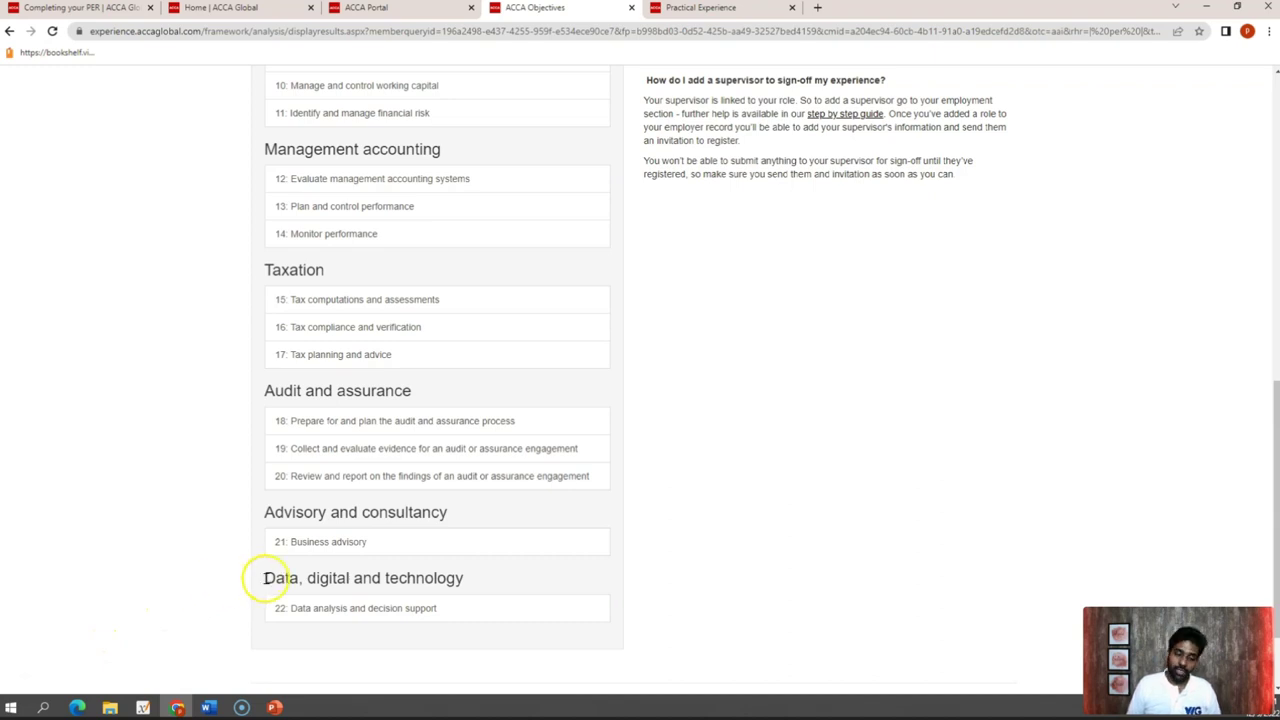
drag(265, 578, 491, 577)
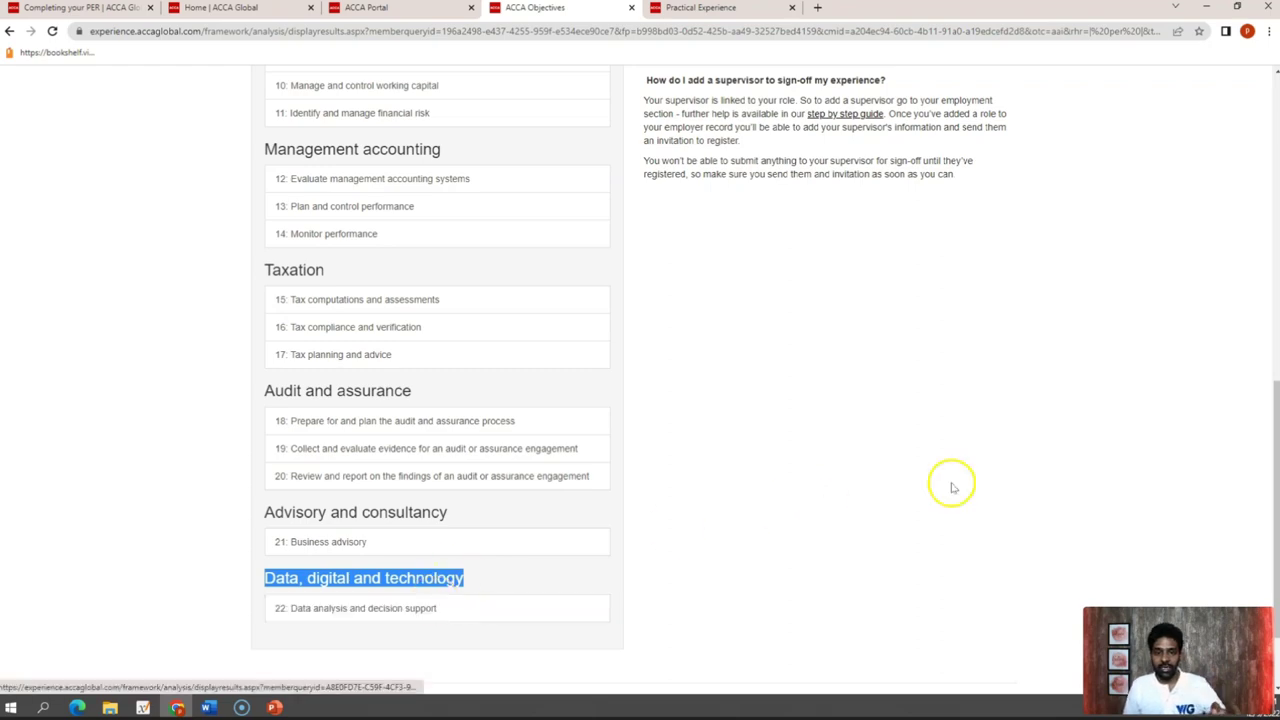
Step: Read the objectives introduction and statement guidelines, then open objective 1: Ethics and professionalism
drag(1275, 424, 1218, 208)
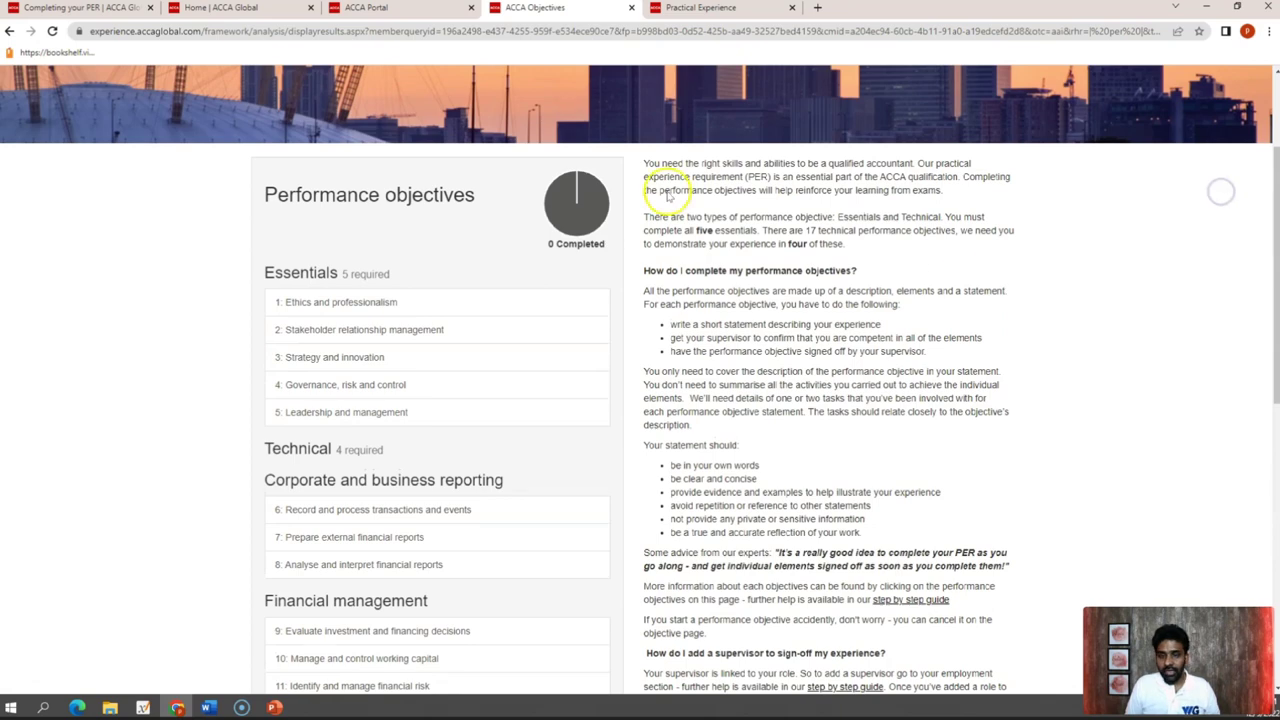
drag(643, 165, 840, 520)
click(840, 520)
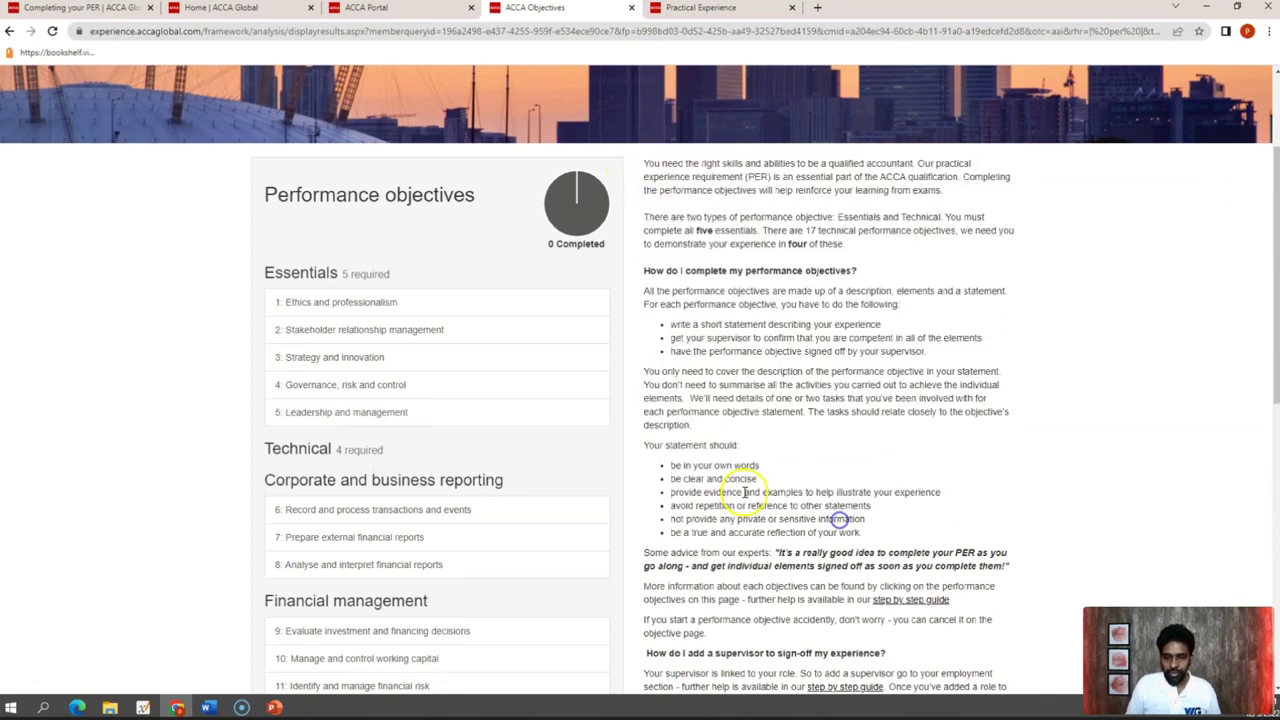
drag(670, 465, 772, 478)
click(772, 477)
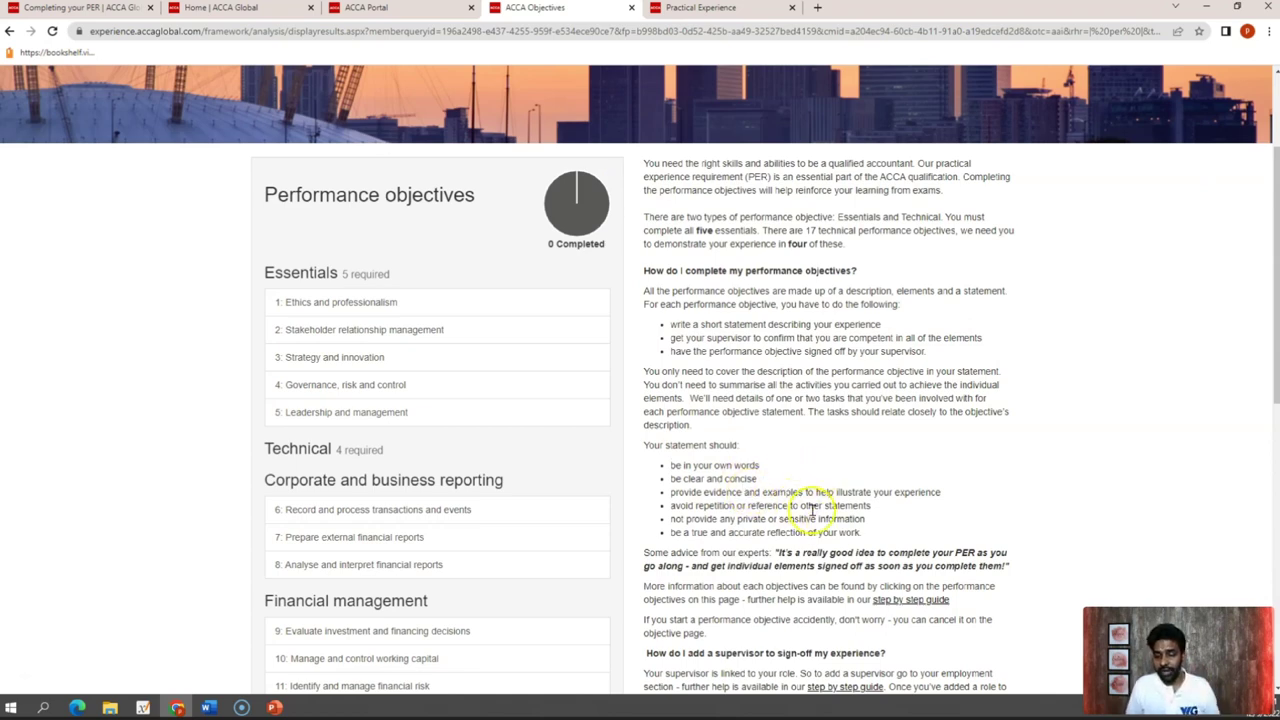
drag(1274, 380, 1274, 451)
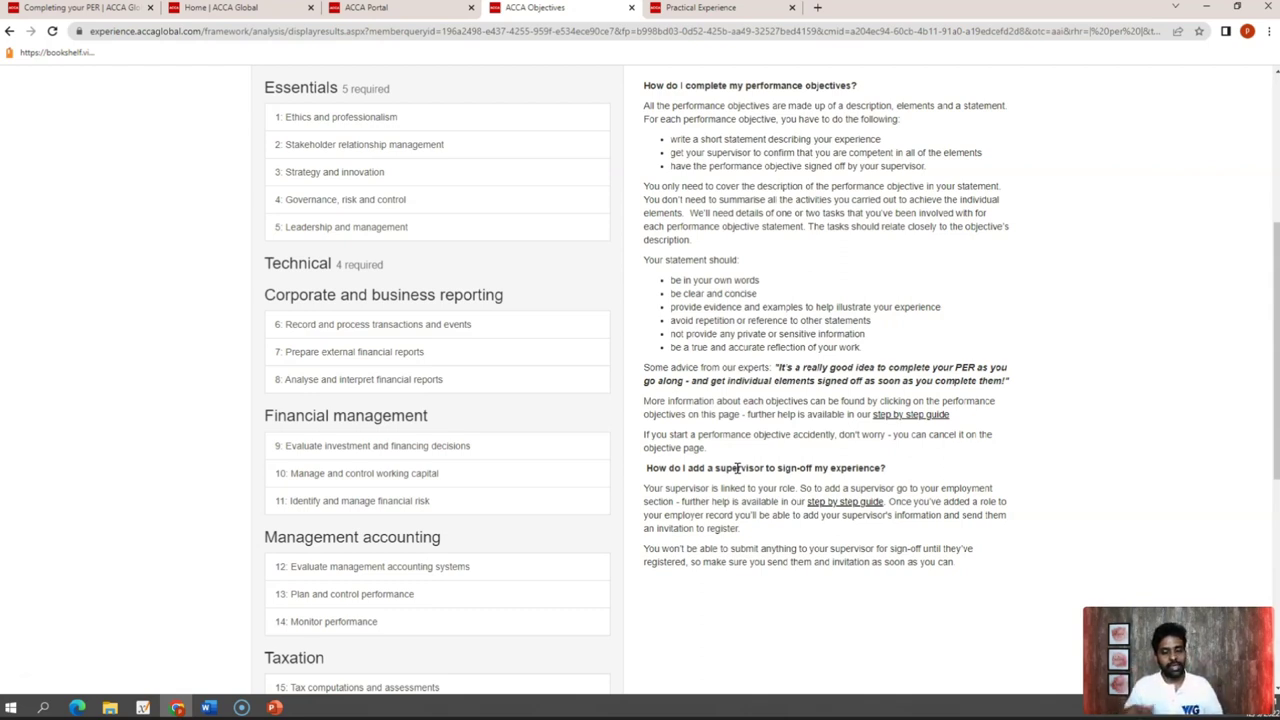
click(310, 117)
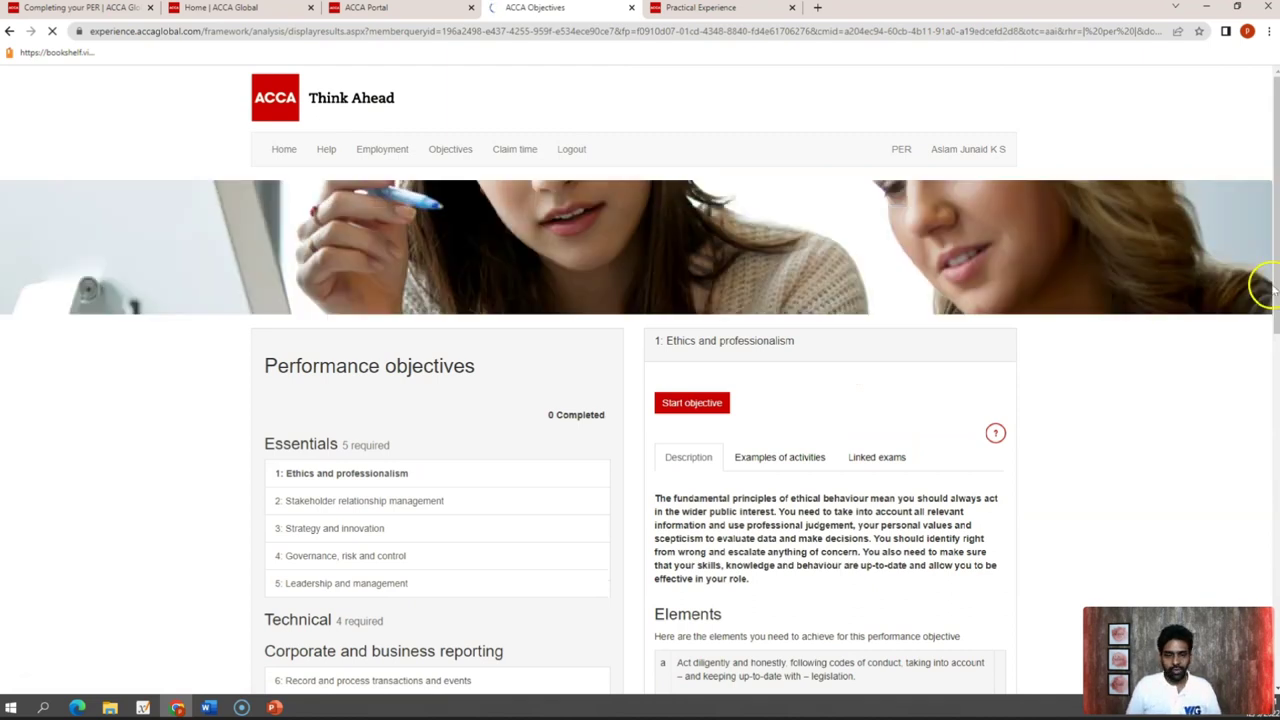
Step: Review the Ethics and professionalism elements, example activities and linked exams, then start the objective
drag(1268, 283, 1271, 407)
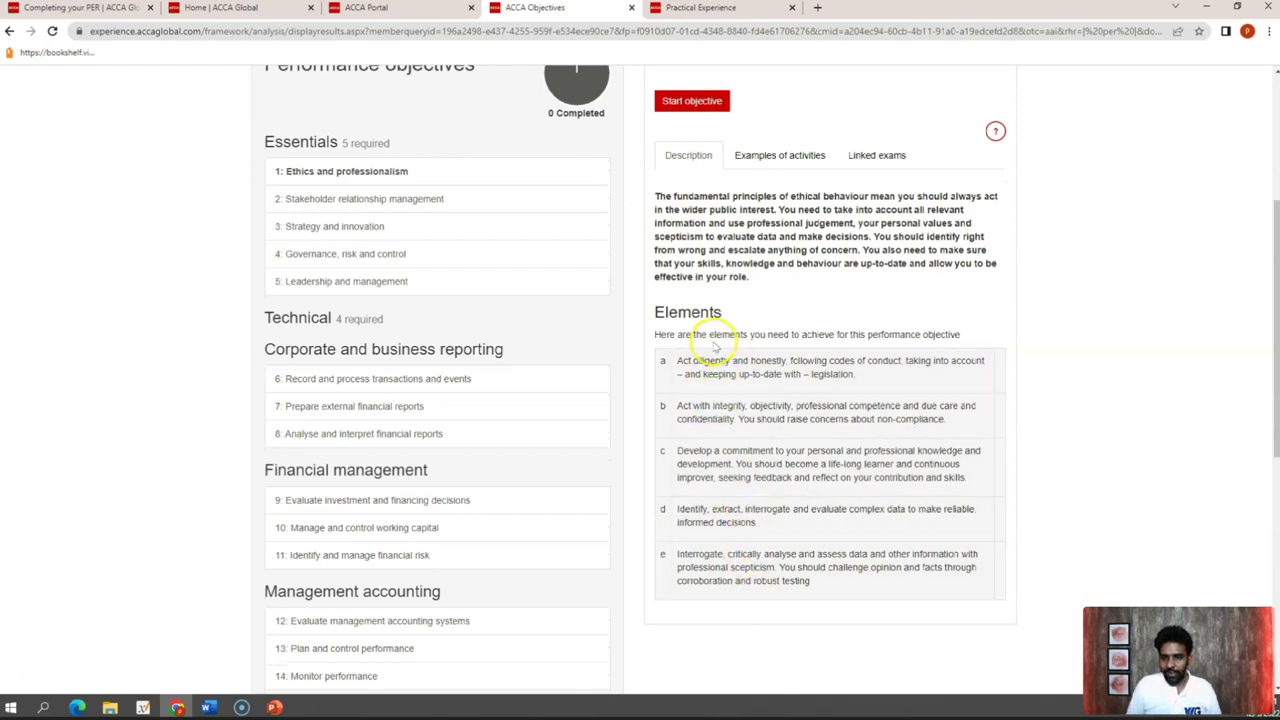
drag(688, 361, 860, 377)
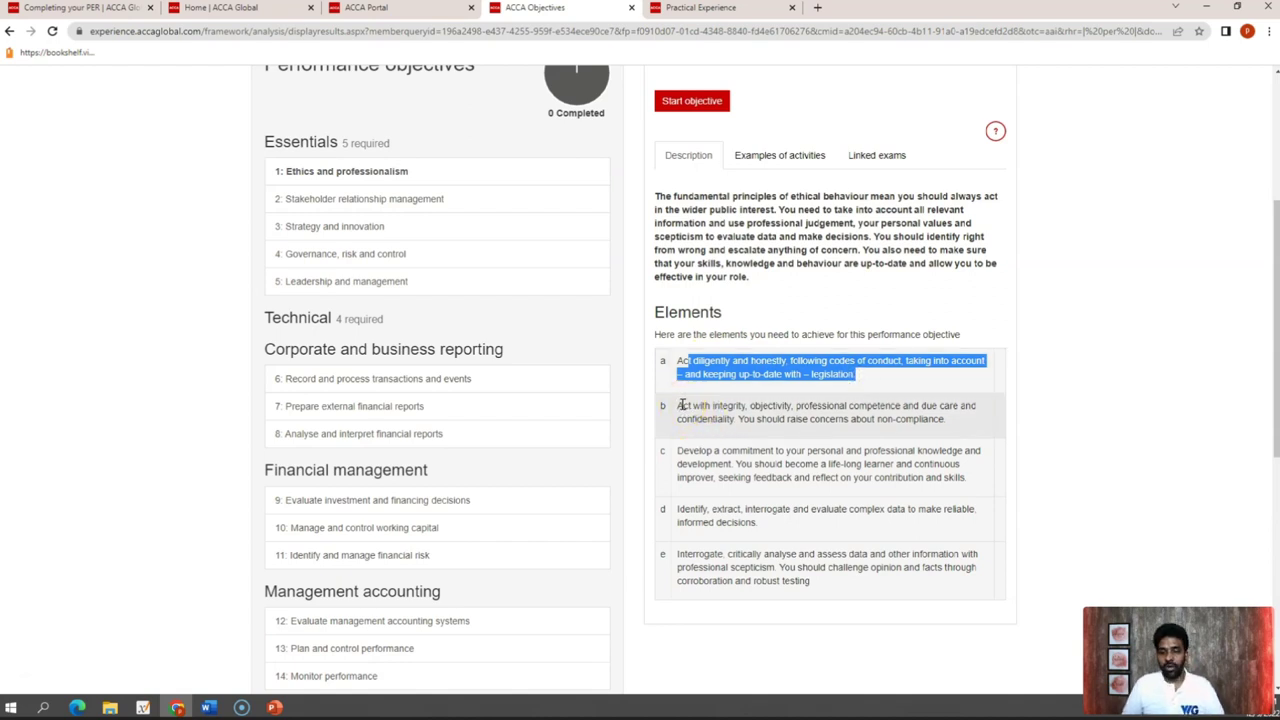
drag(688, 405, 768, 422)
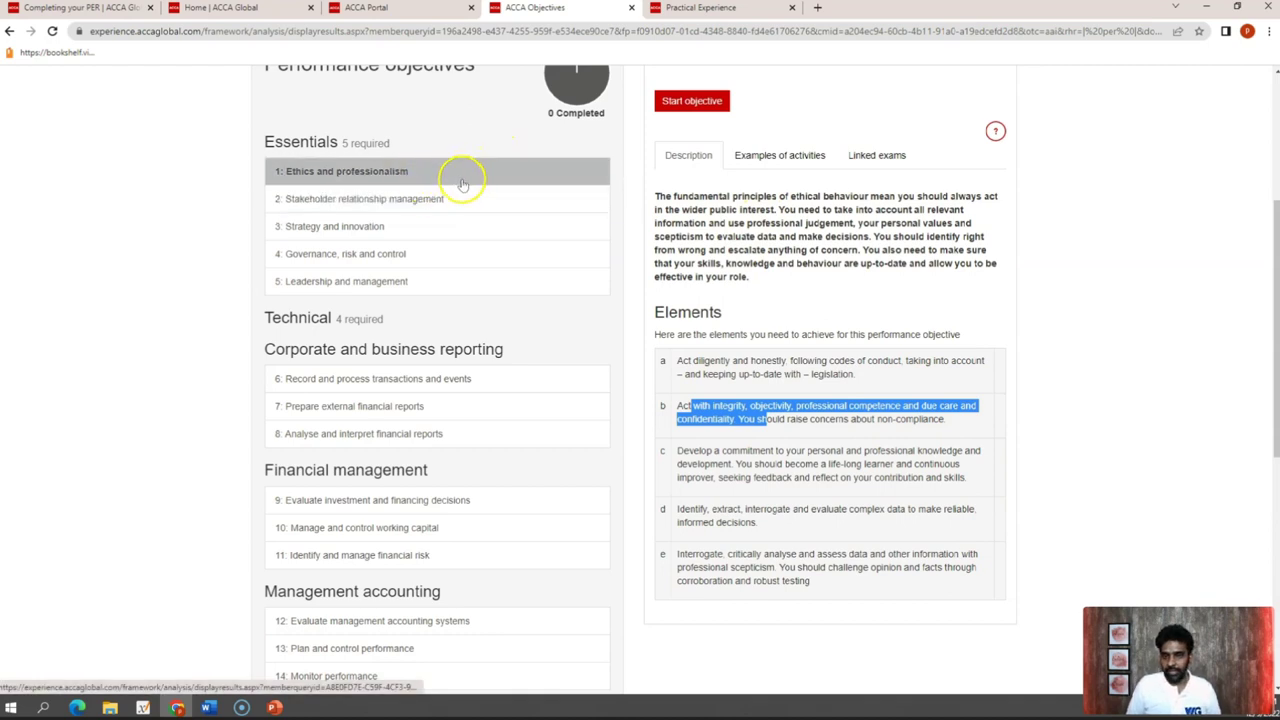
click(736, 158)
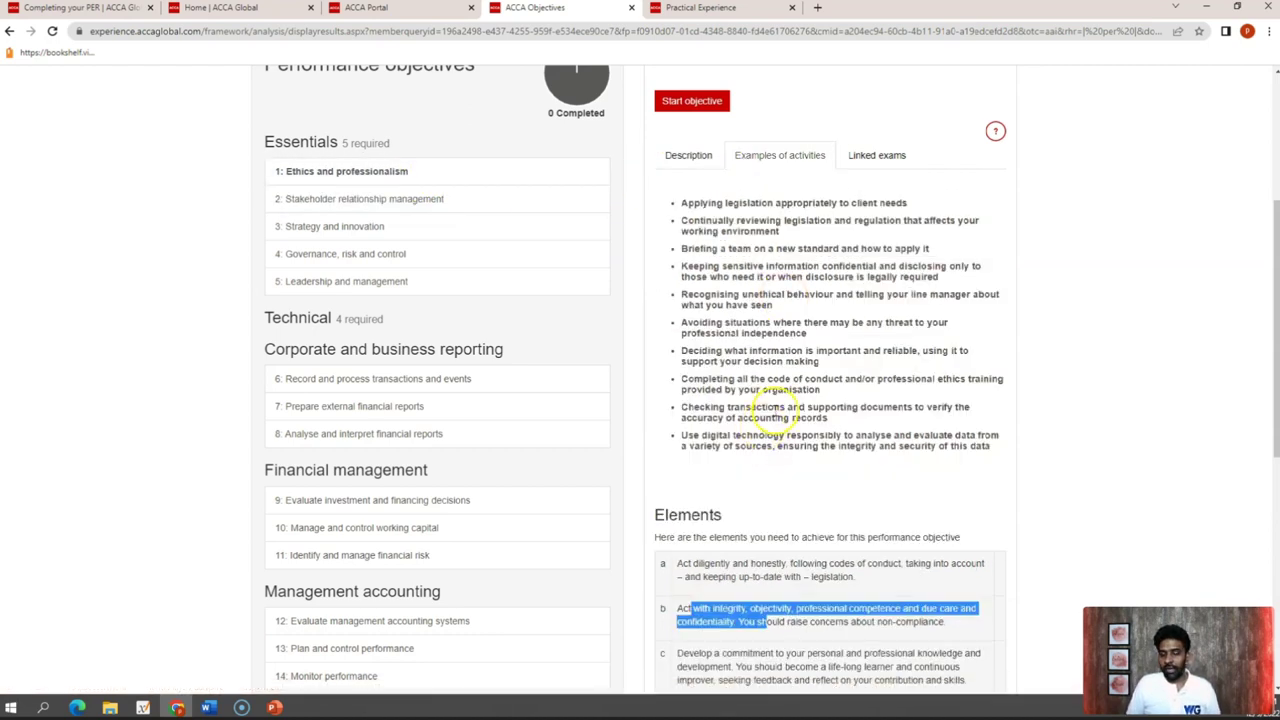
drag(686, 203, 744, 256)
drag(893, 401, 909, 423)
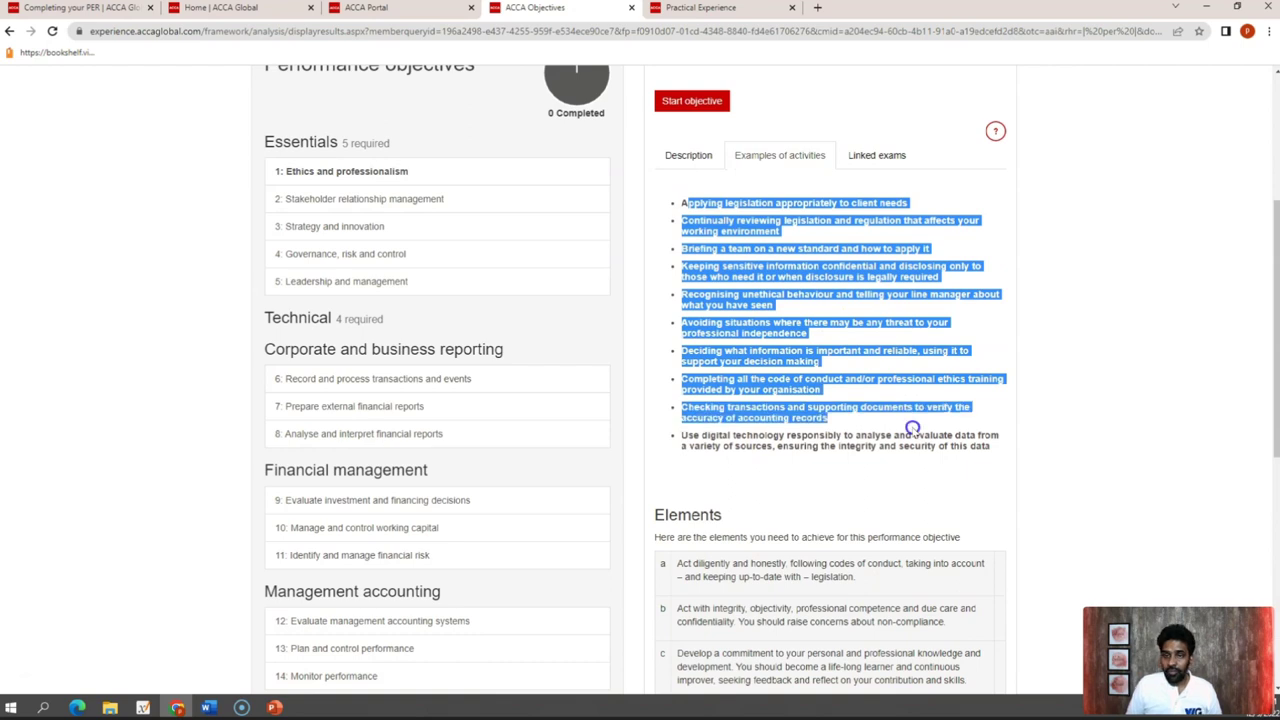
click(872, 158)
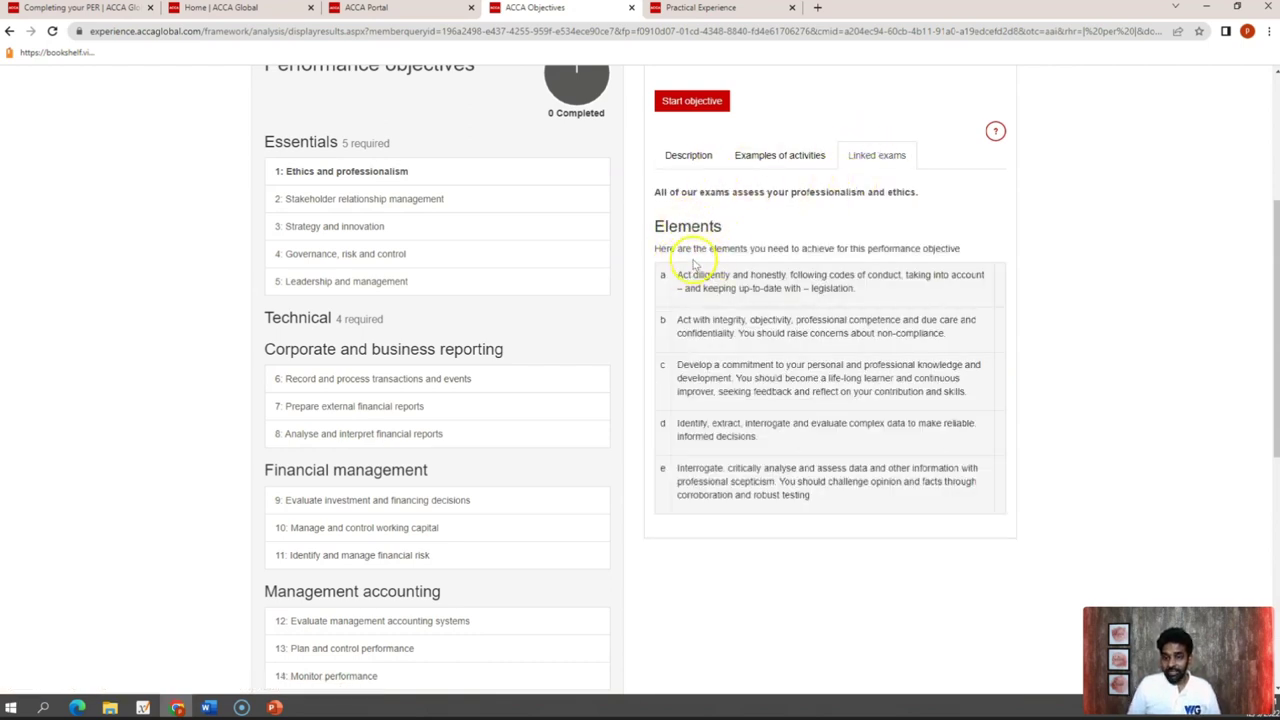
drag(688, 274, 916, 478)
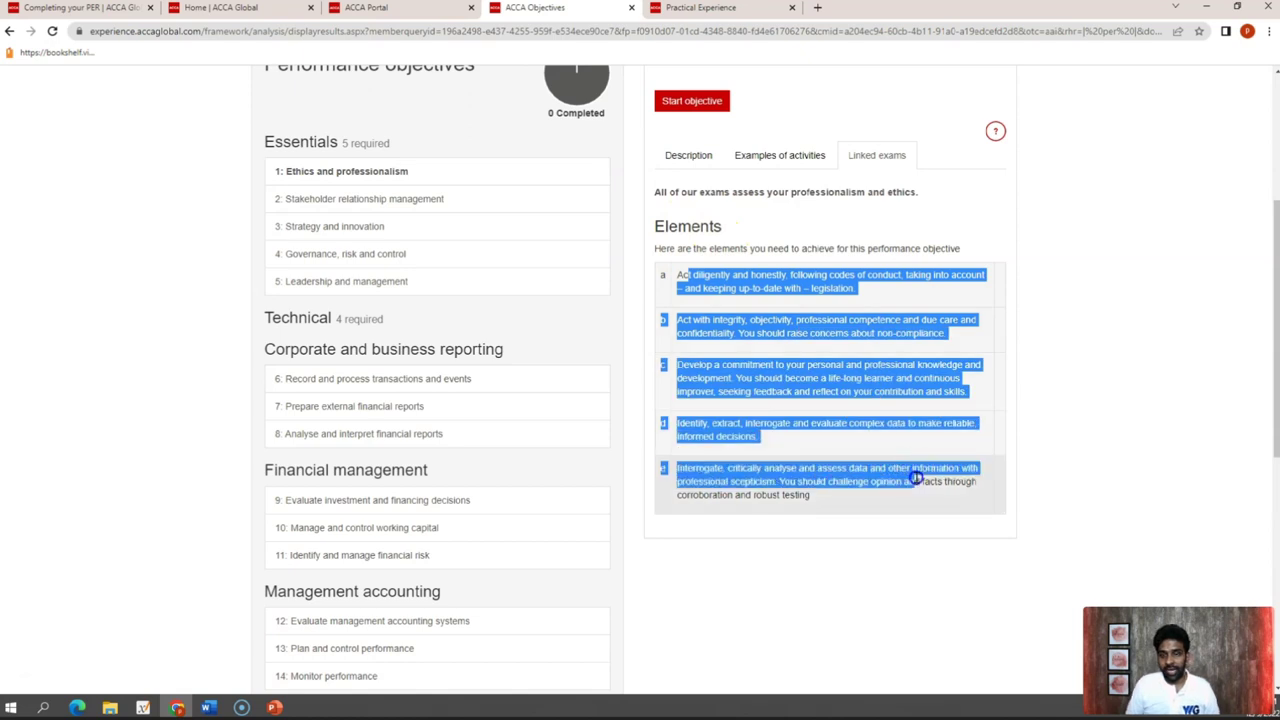
click(712, 158)
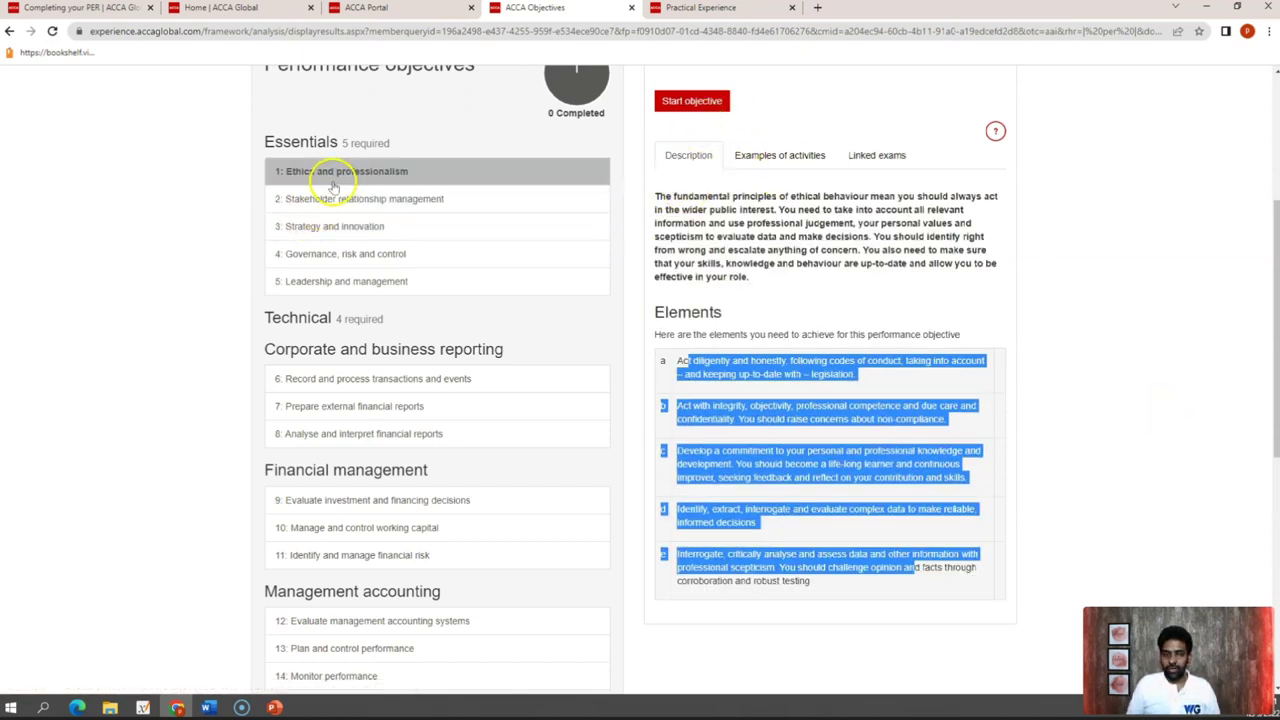
click(691, 103)
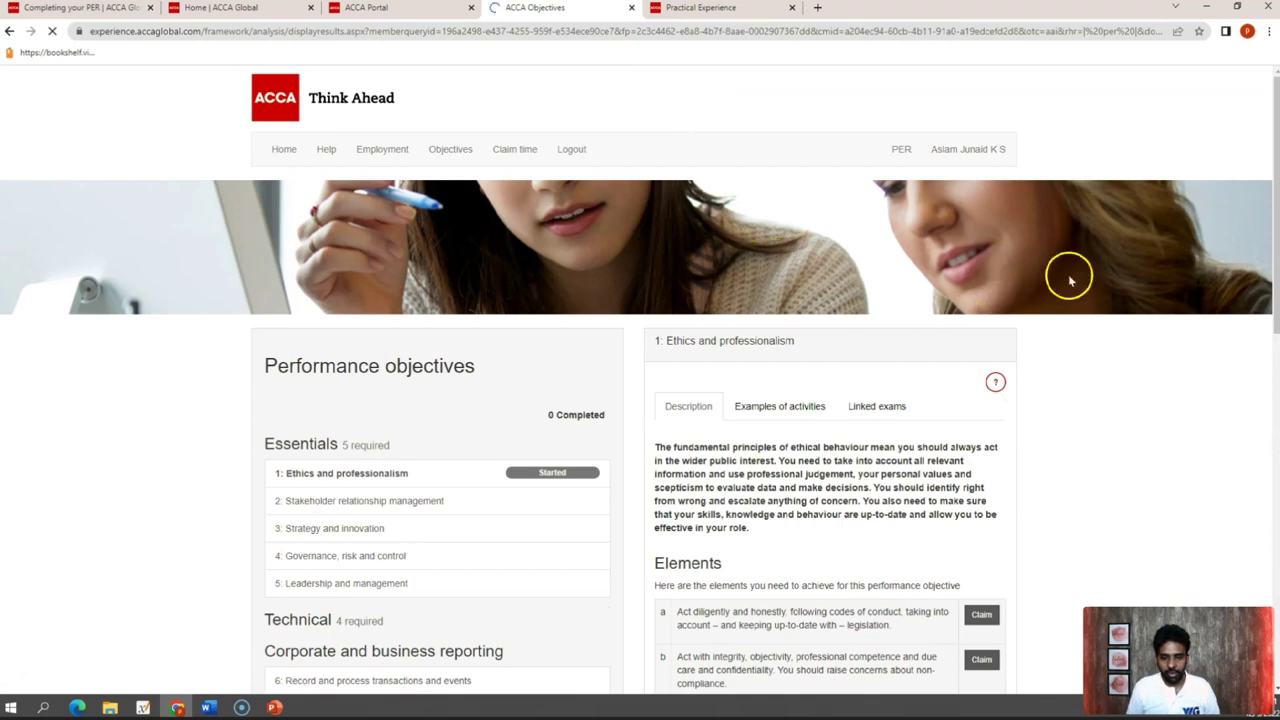
Step: Scroll to the objective's elements and read element a beside the empty statement box
scroll(1272, 290, down, 3)
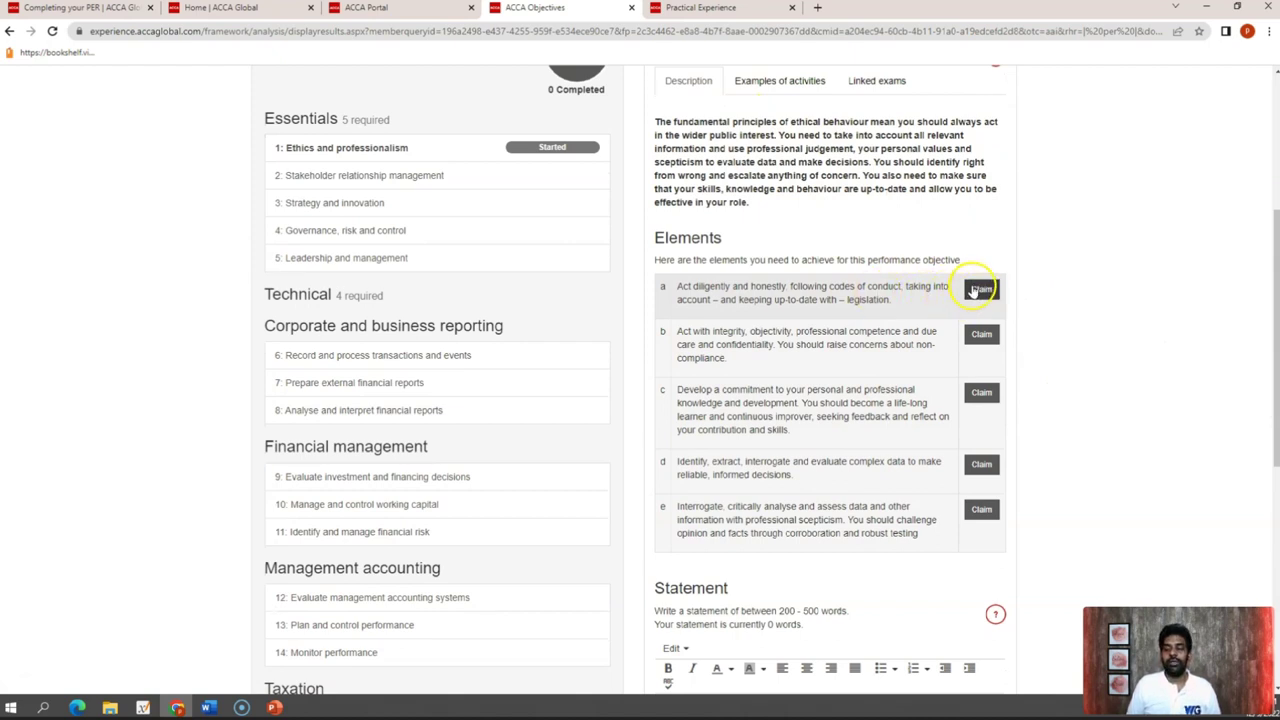
scroll(1272, 245, down, 1)
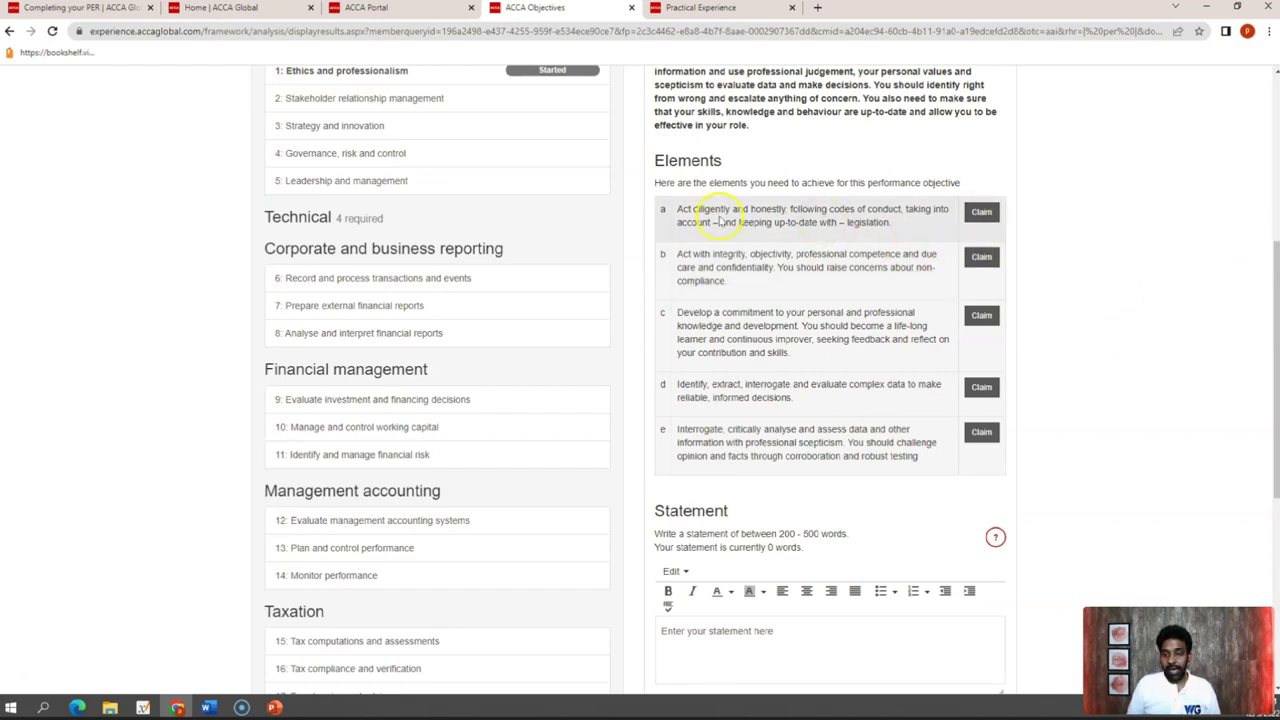
drag(679, 210, 886, 229)
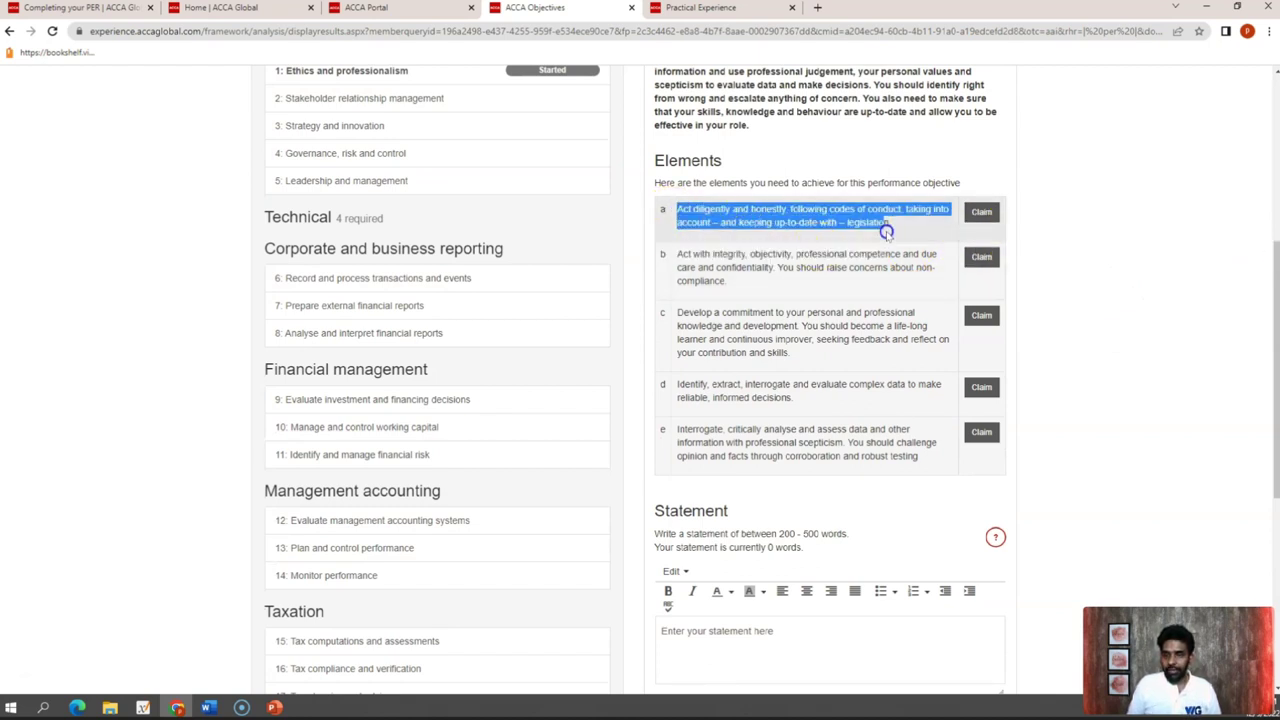
click(758, 648)
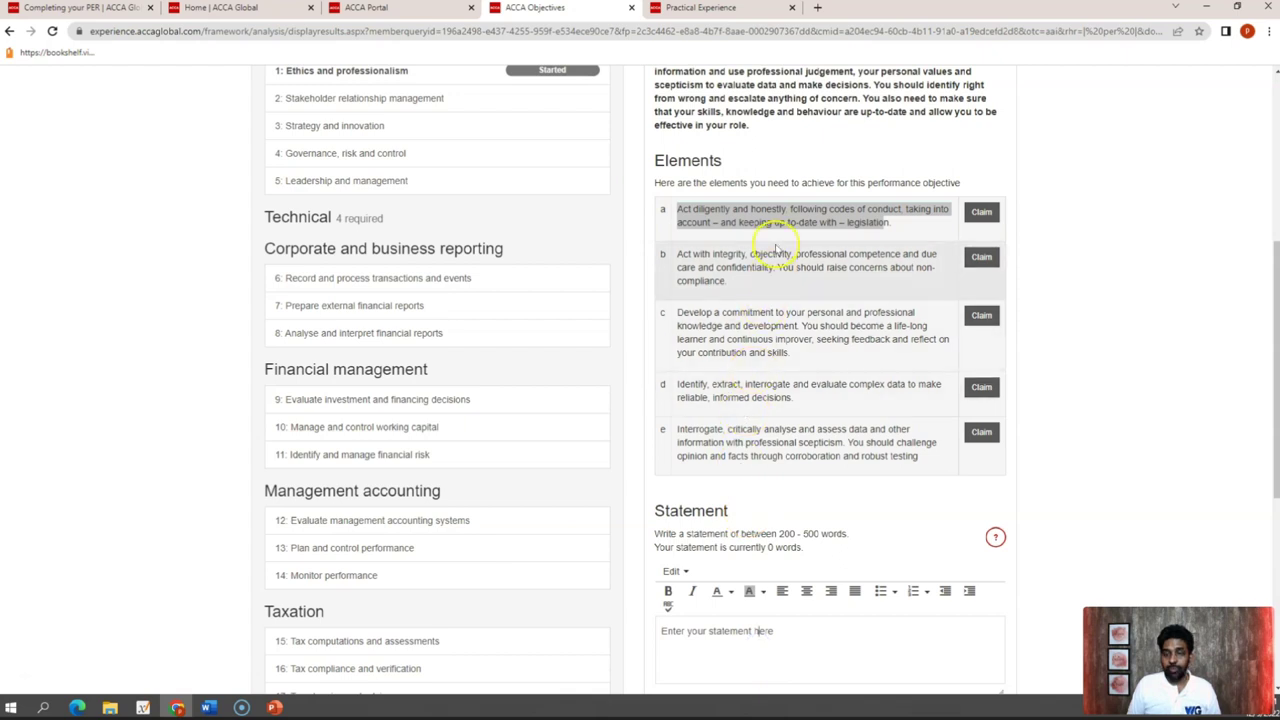
click(865, 228)
drag(911, 222, 674, 203)
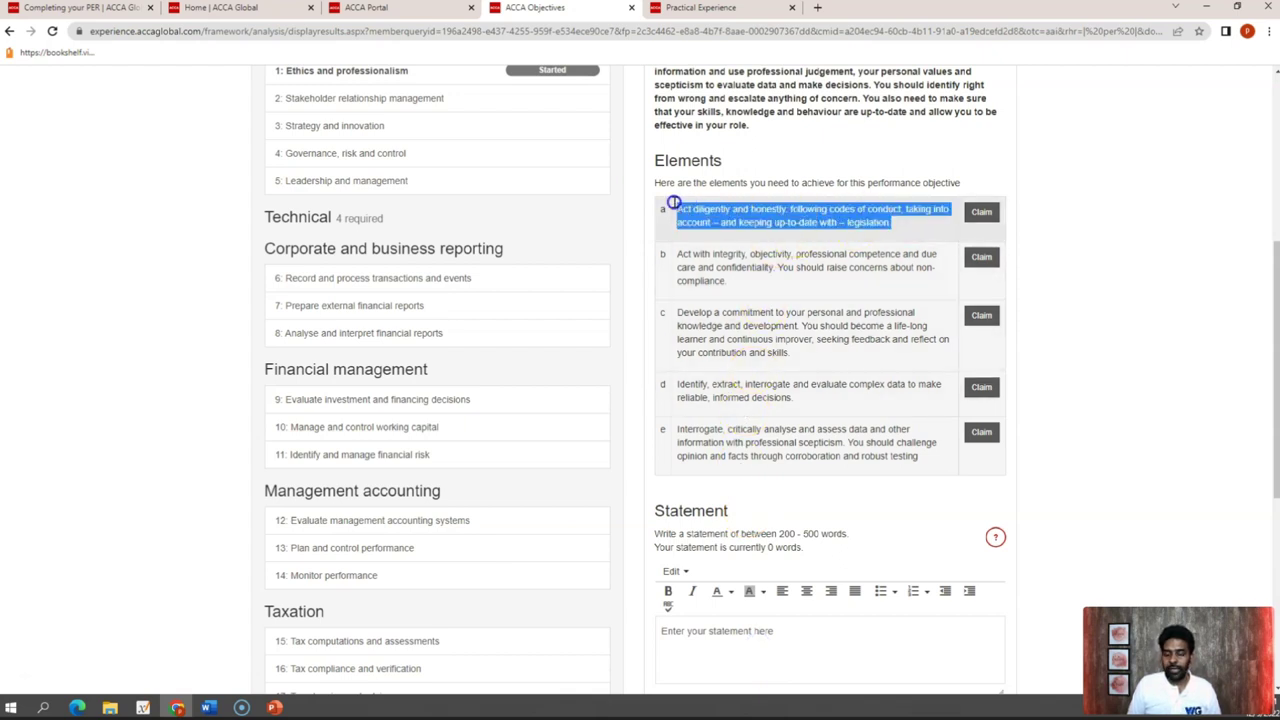
click(686, 222)
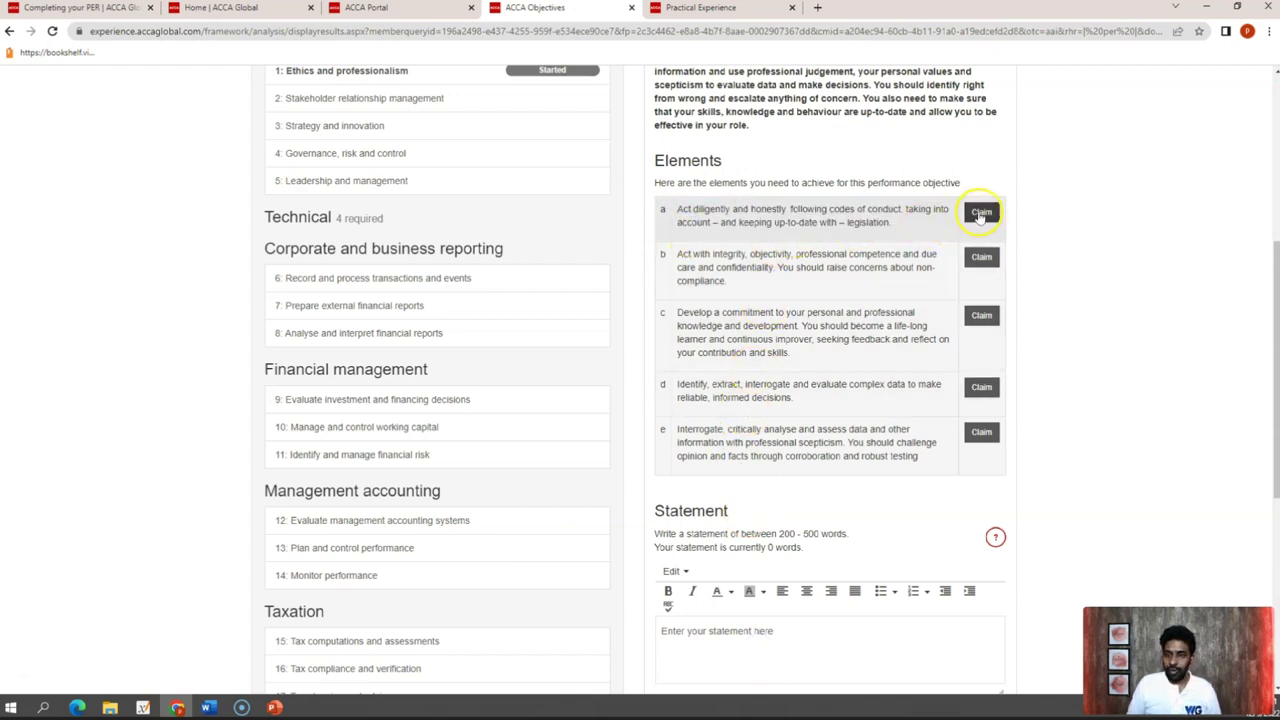
click(811, 631)
drag(901, 210, 683, 205)
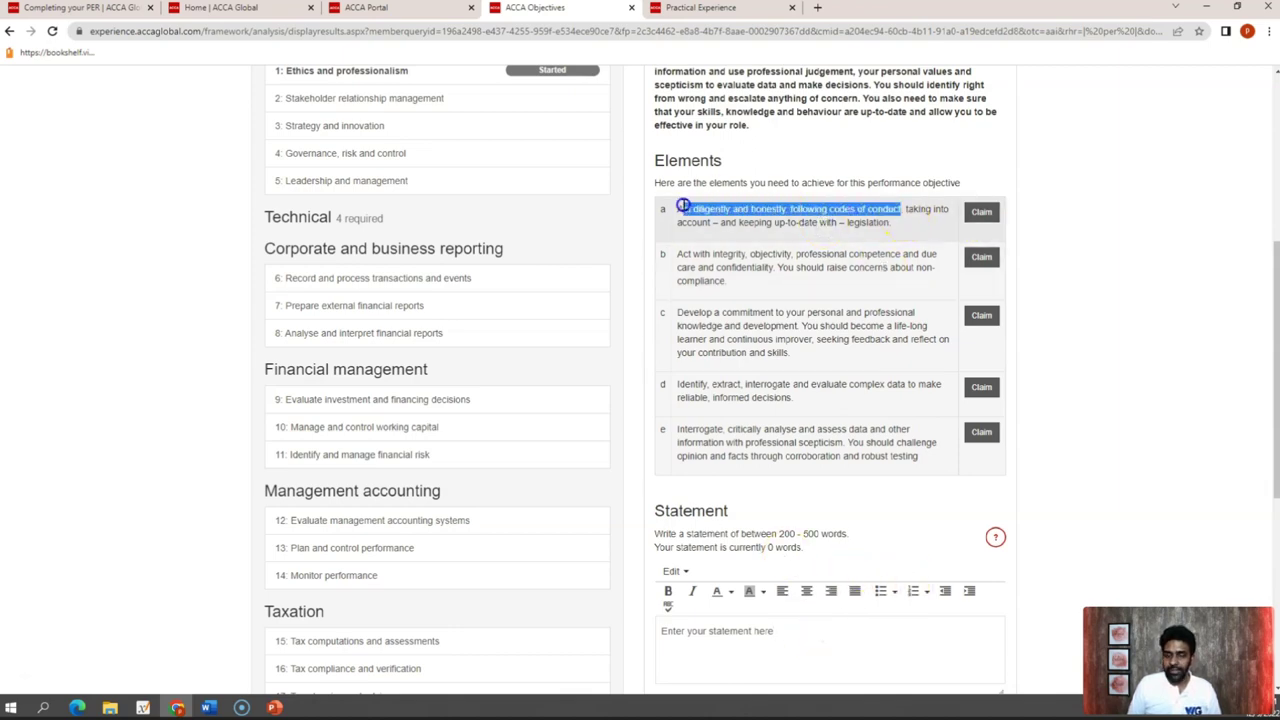
scroll(1249, 203, up, 2)
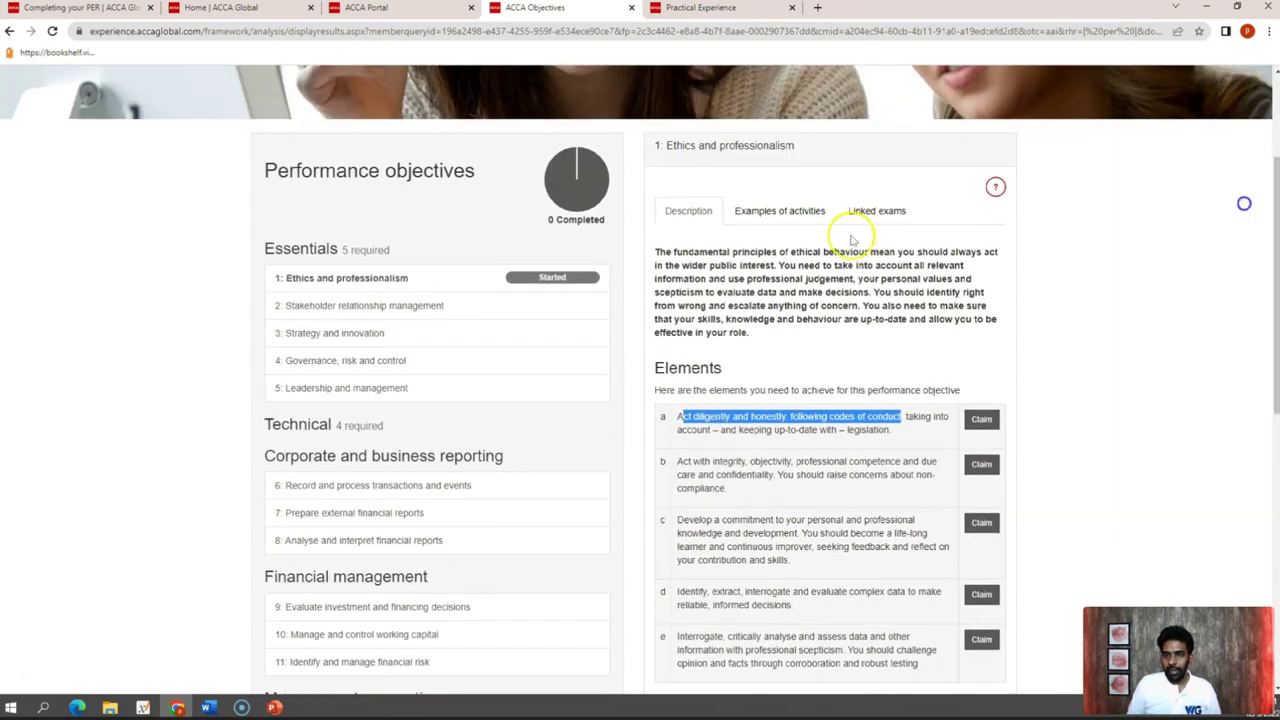
Step: View the Examples of activities and Linked exams tabs, then scroll to the 0-word statement editor
click(812, 218)
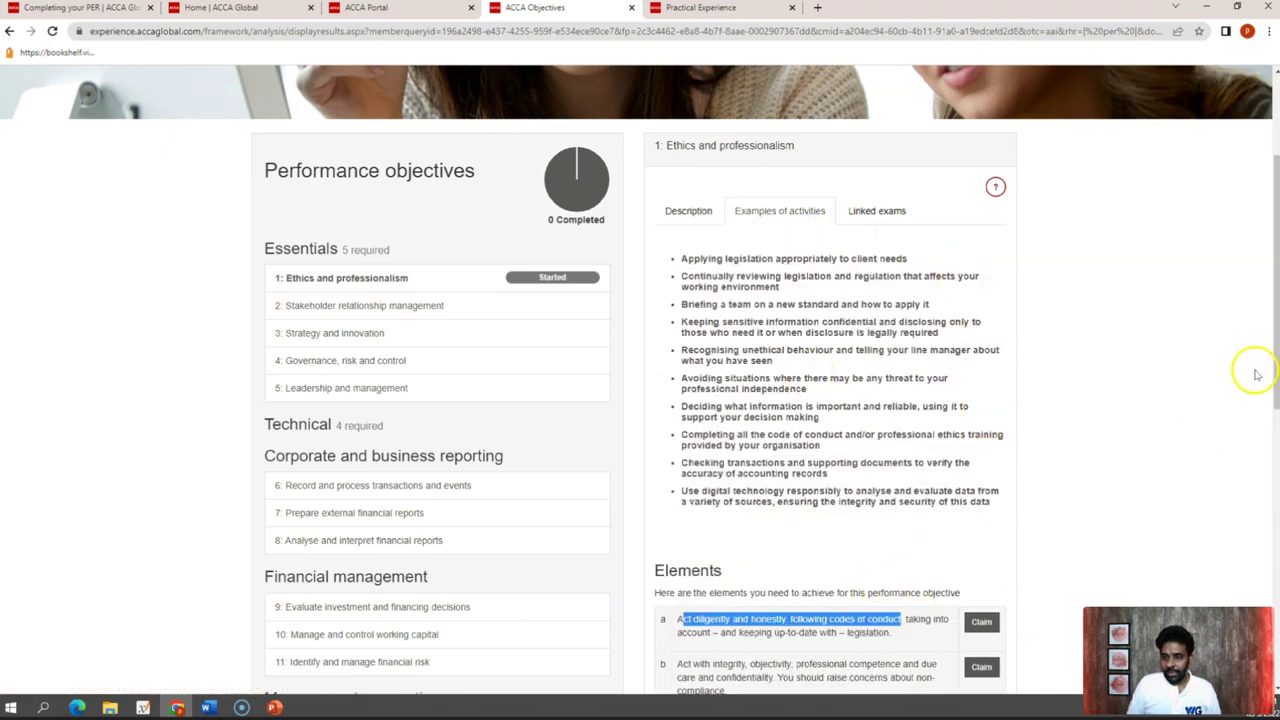
scroll(1260, 370, down, 4)
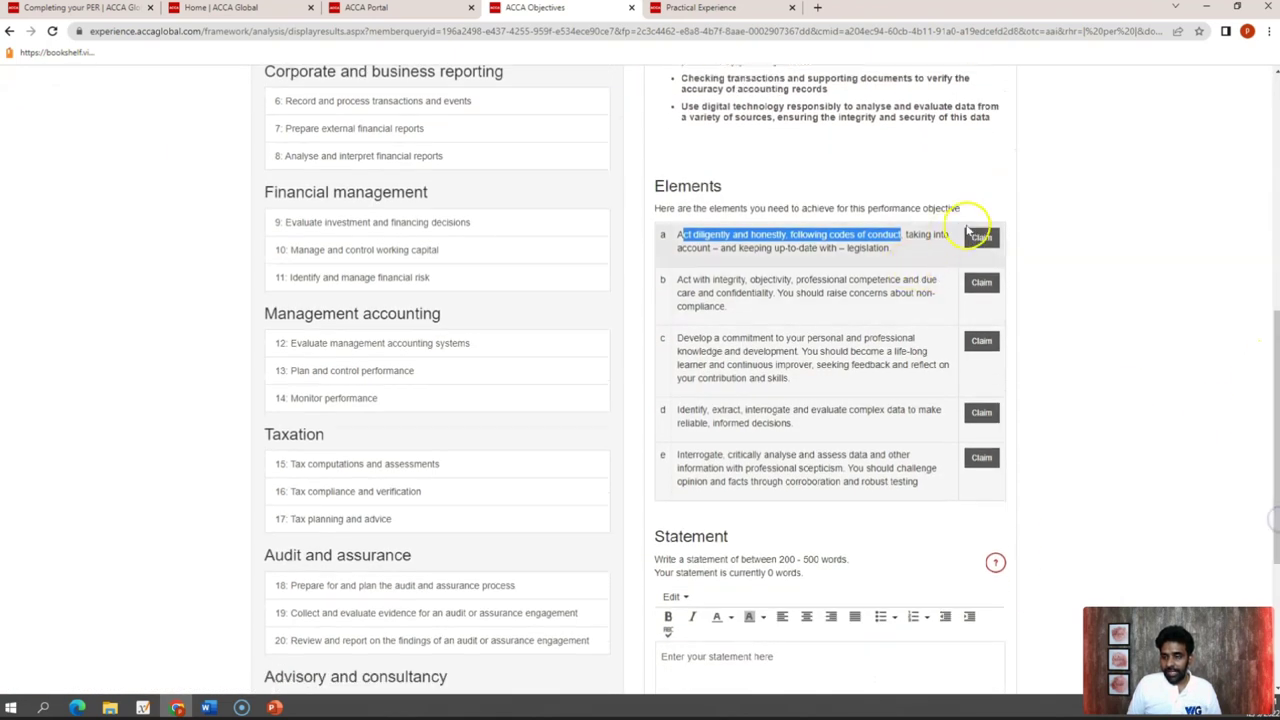
click(677, 251)
click(763, 436)
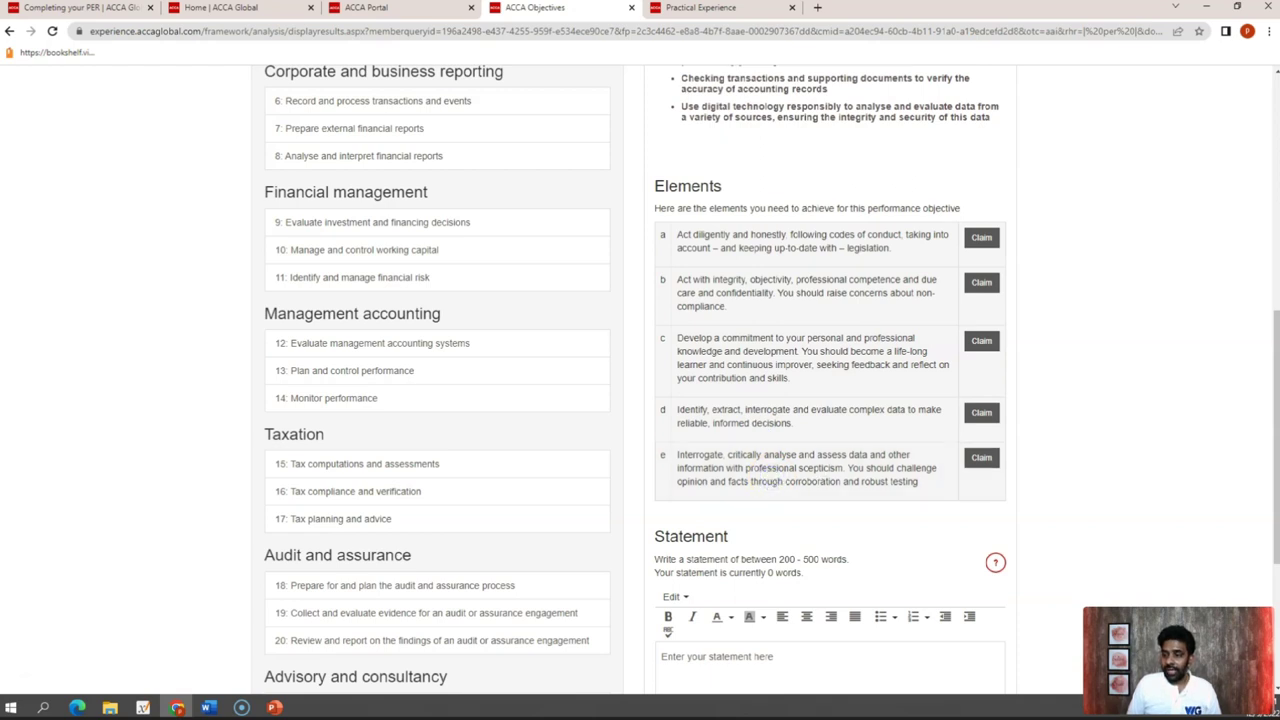
scroll(1262, 385, down, 1)
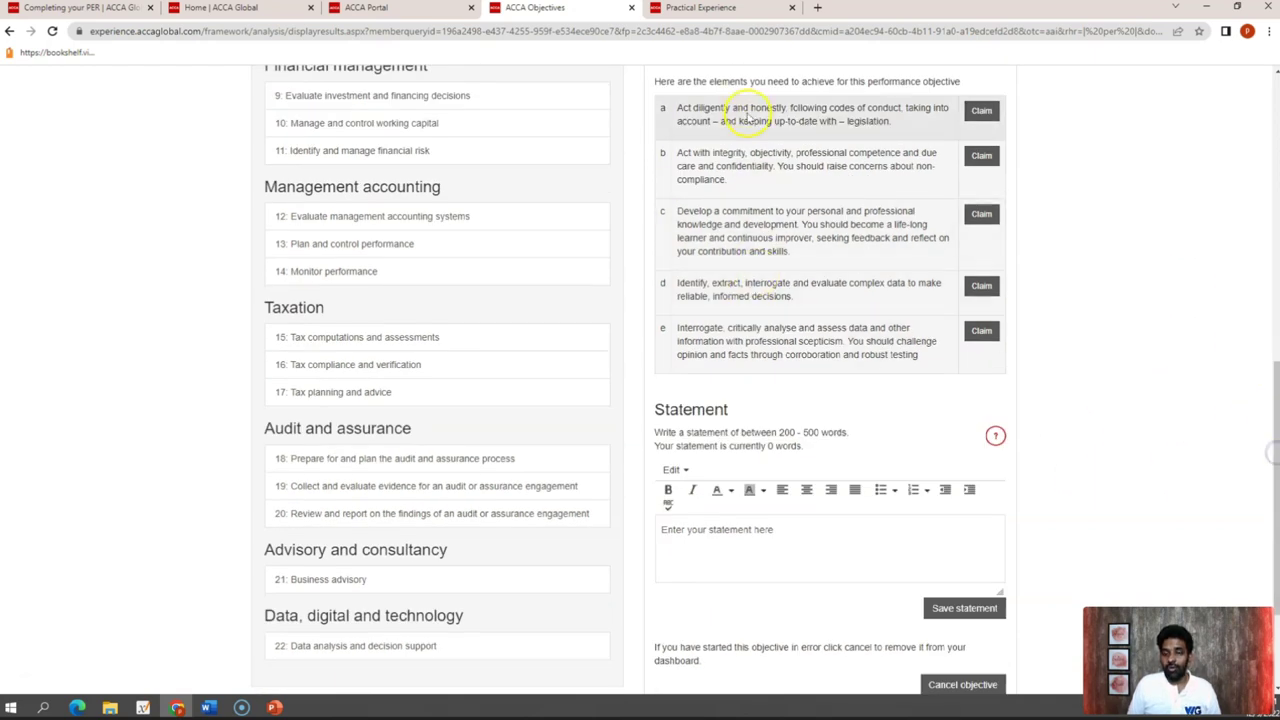
click(773, 273)
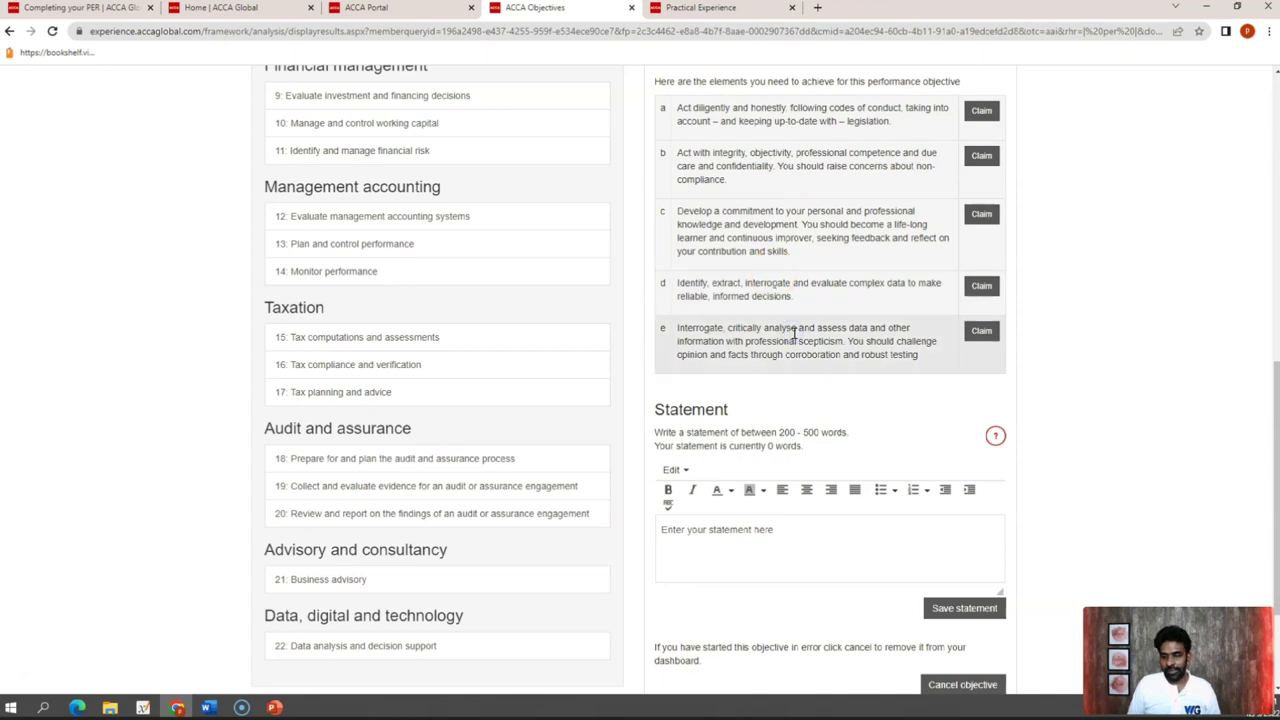
scroll(852, 89, up, 3)
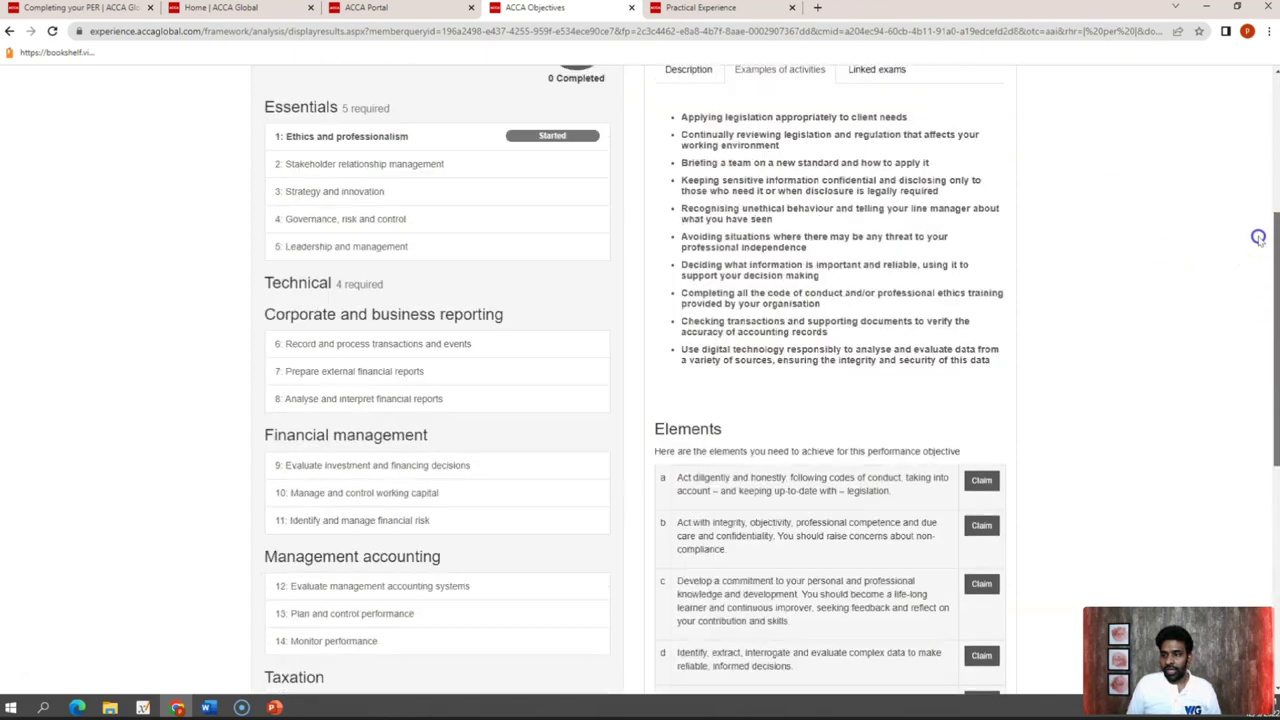
click(852, 89)
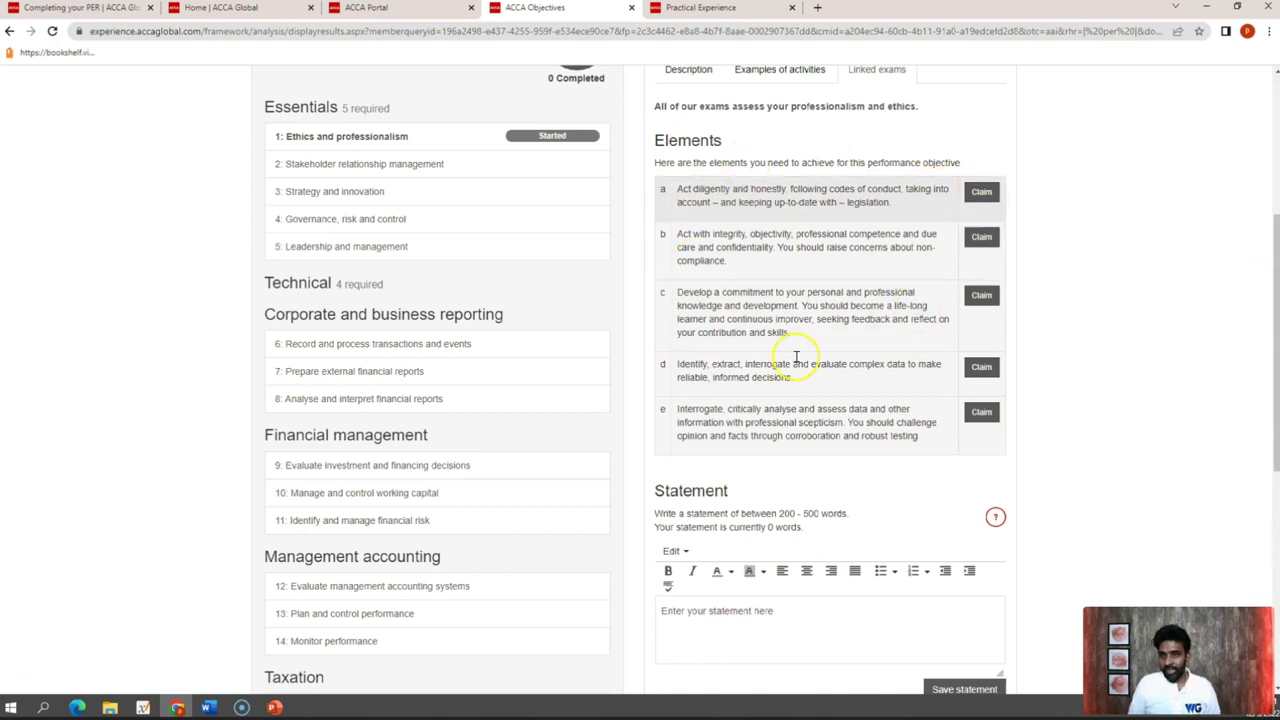
scroll(865, 440, down, 2)
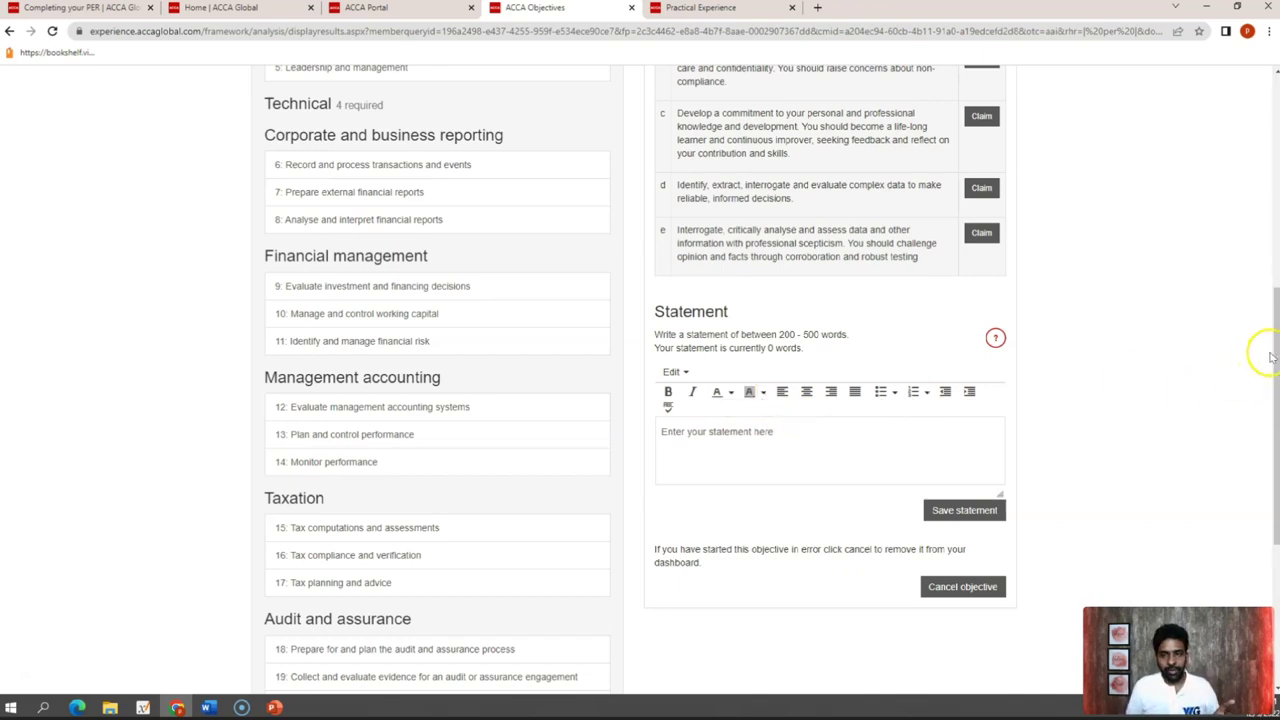
drag(1270, 357, 1265, 197)
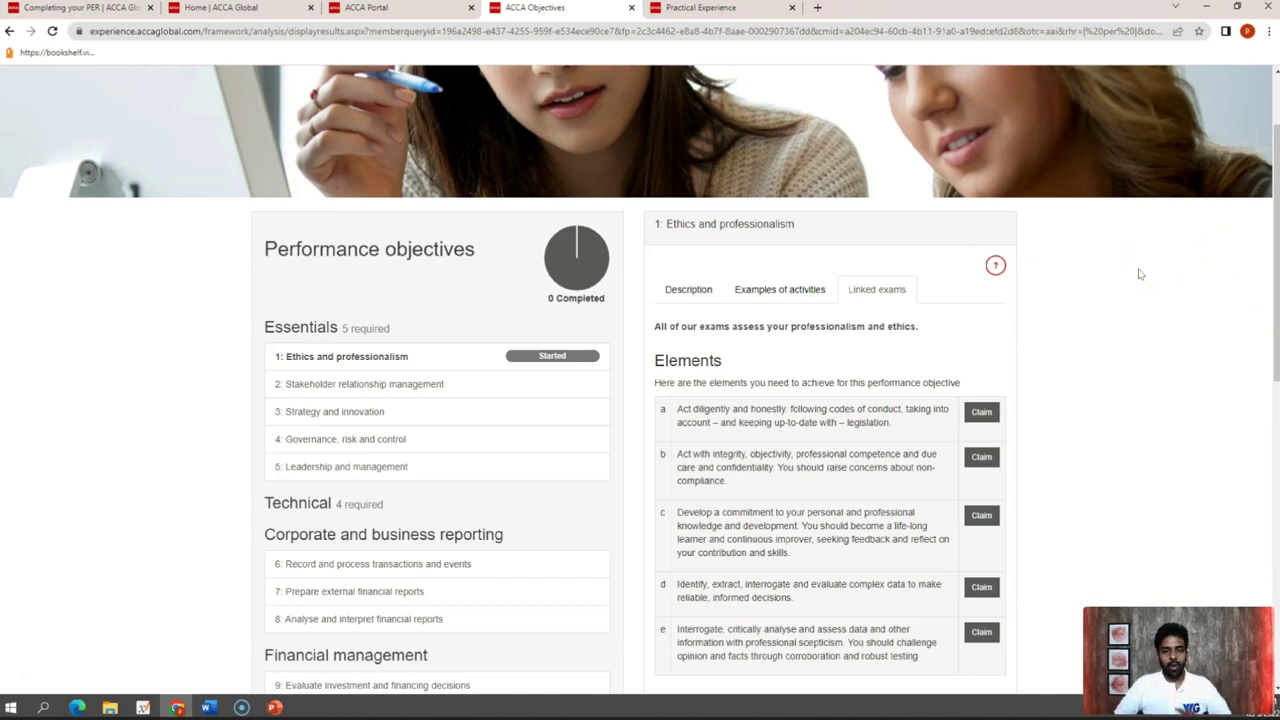
scroll(1266, 371, down, 5)
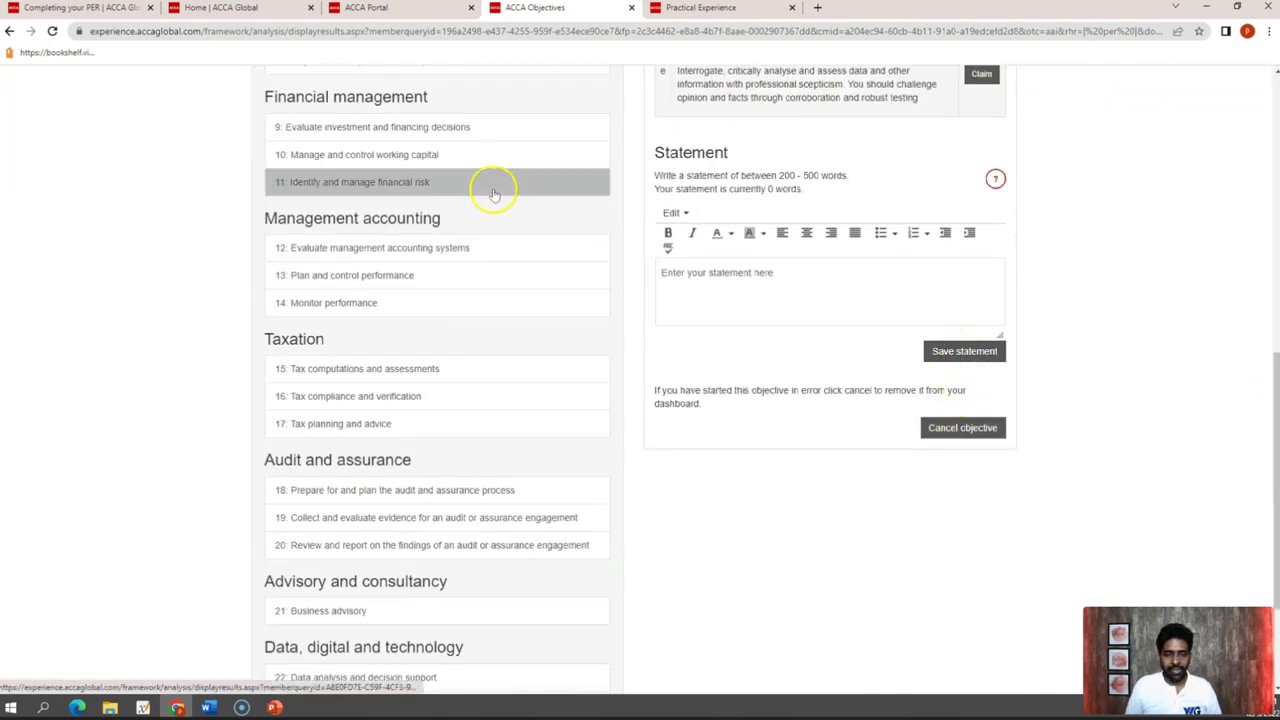
Step: Open objective 9, Evaluate investment and financing decisions, and scroll through its five elements
click(486, 146)
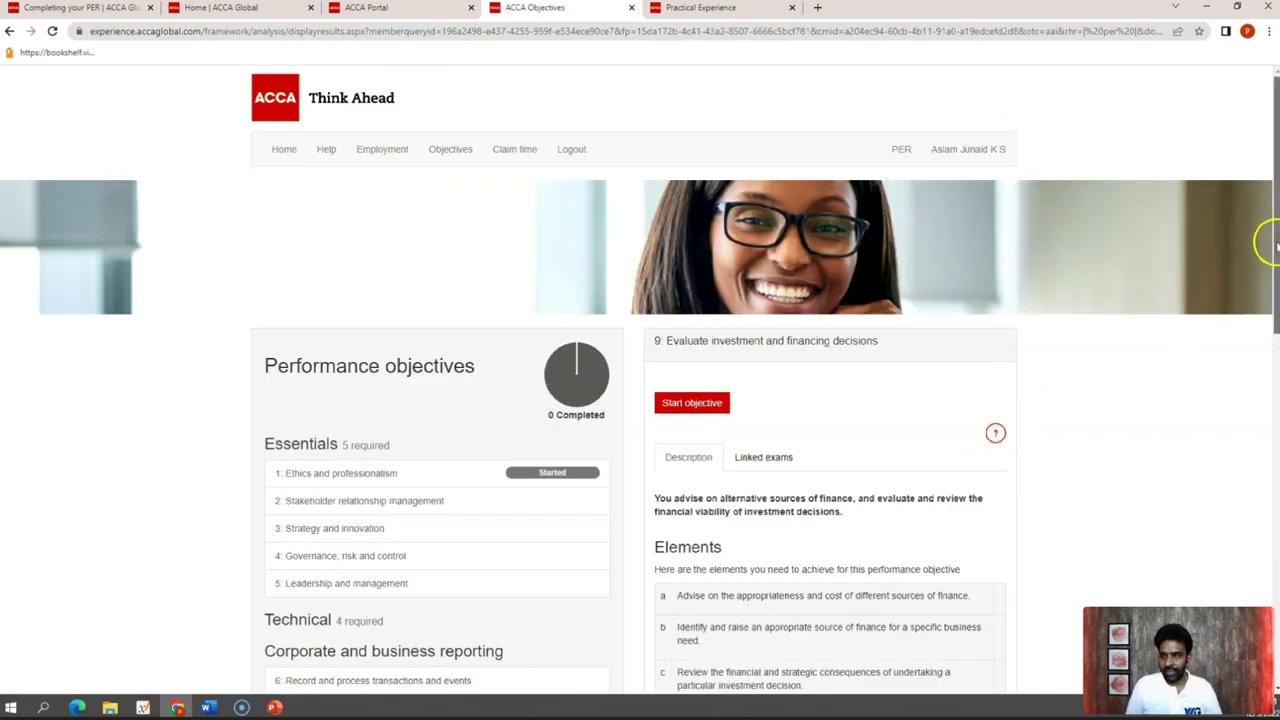
drag(1268, 240, 1272, 275)
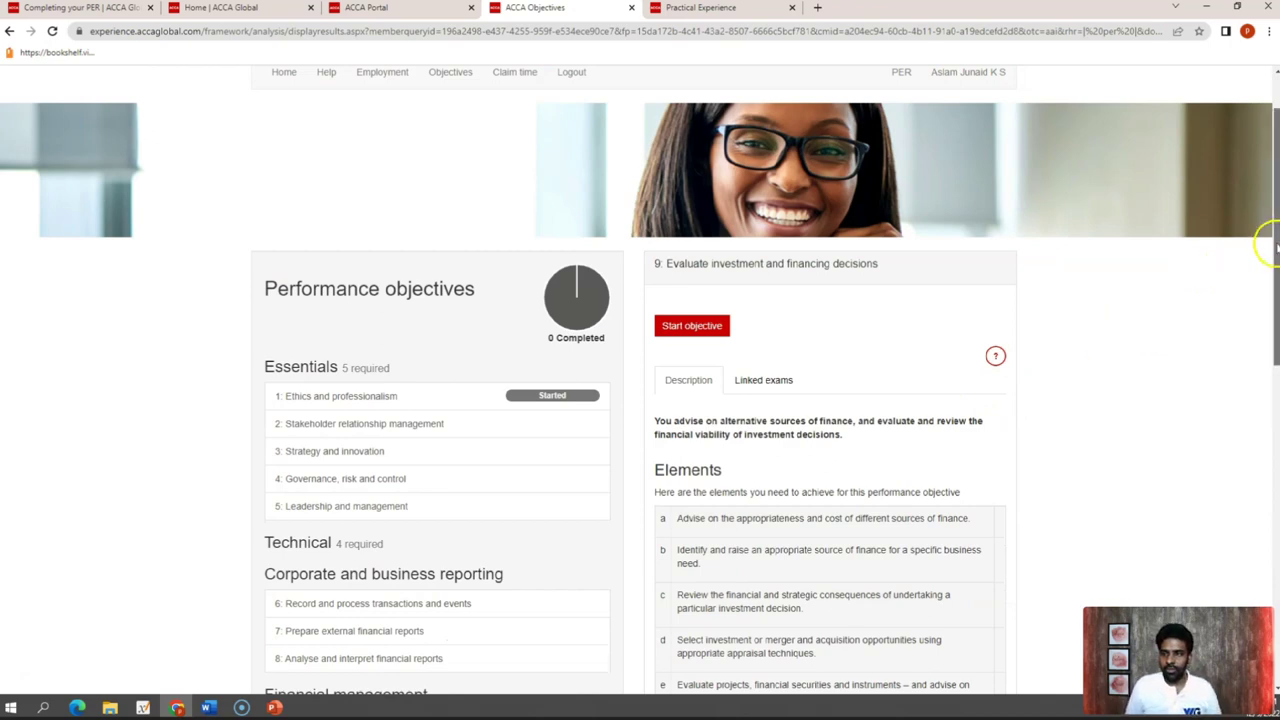
drag(1274, 248, 1249, 345)
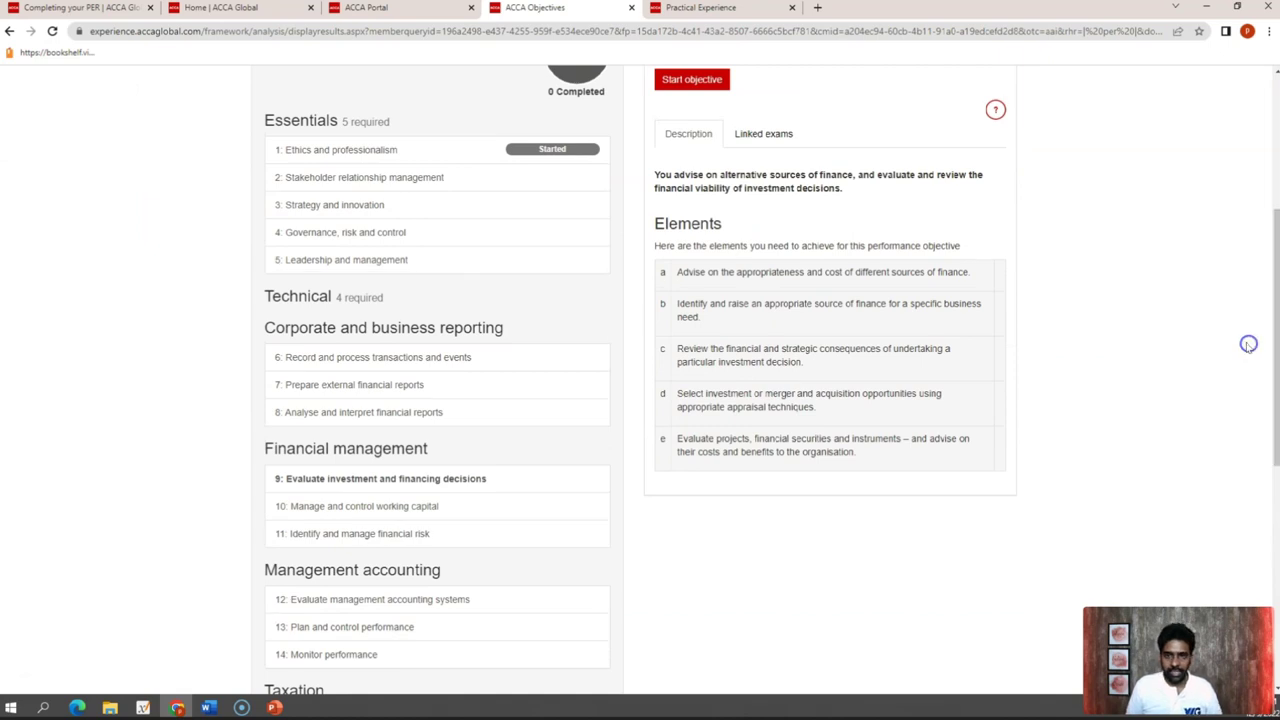